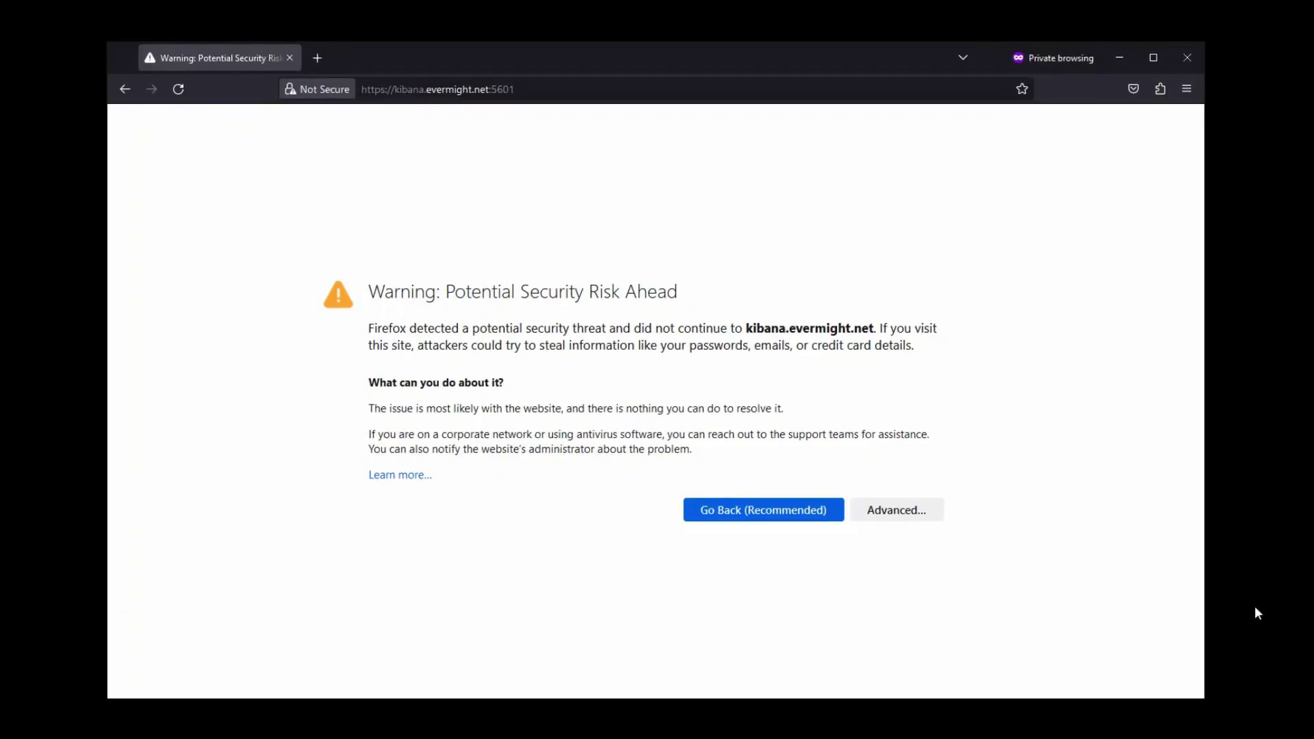
Expand the Kibana warning's Advanced details to show the SEC_ERROR_UNKNOWN_ISSUER code
{"action": "left_click", "coordinate": [926, 519]}
{"action": "left_click_drag", "start_coordinate": [1197, 468], "coordinate": [1167, 594]}
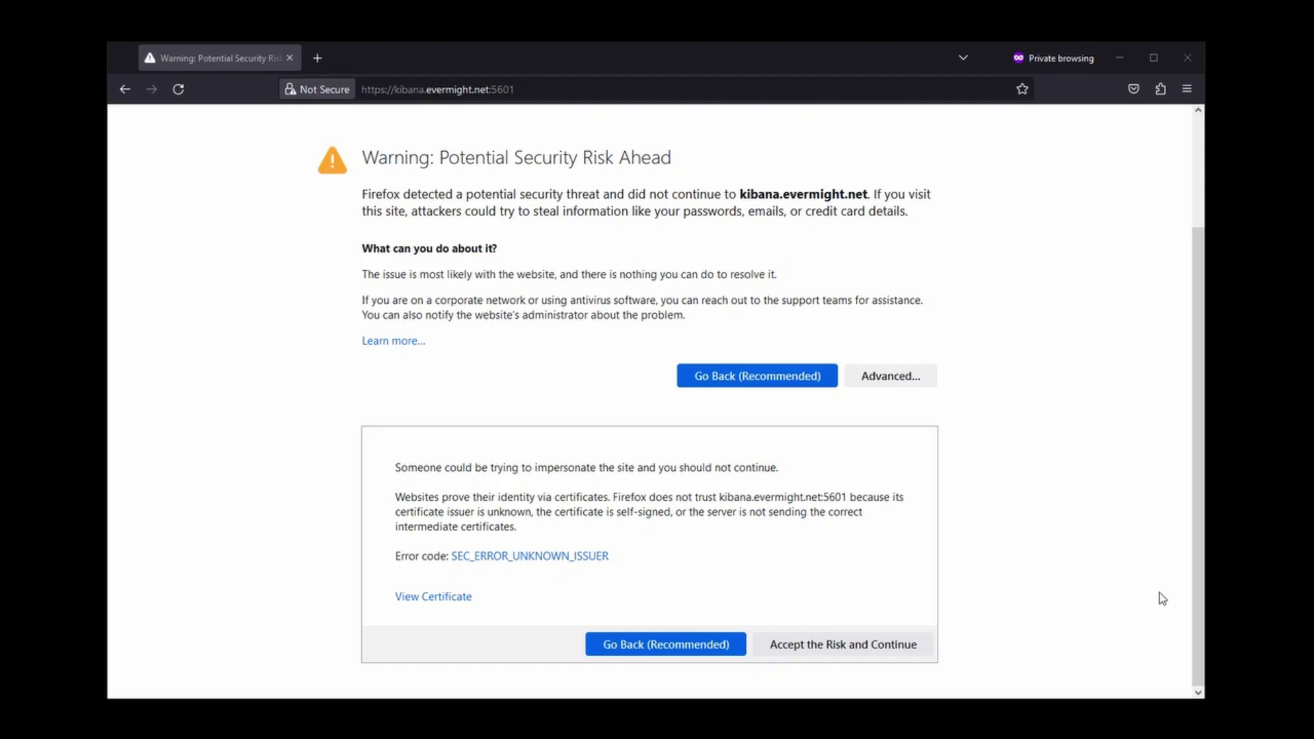
{"action": "key", "text": "alt+Tab"}
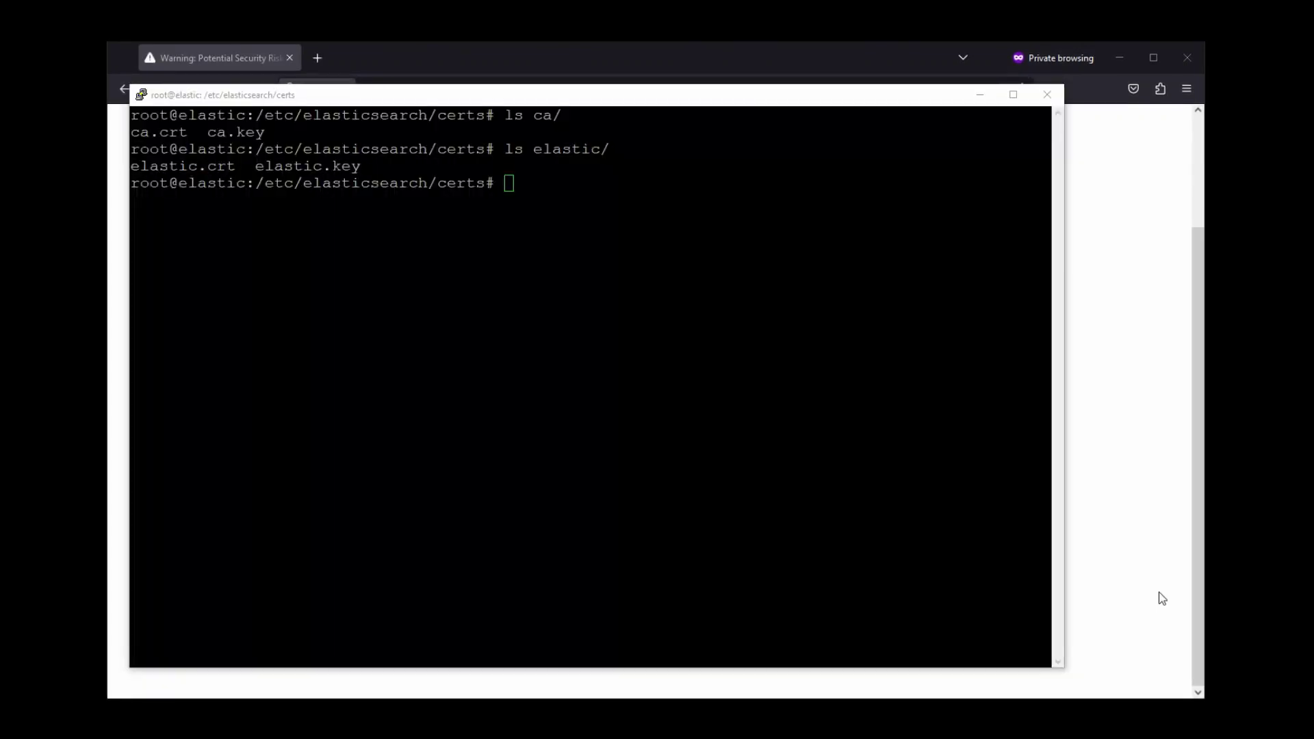
In the elastic terminal, paste the CA certutil command and highlight the ca.crt and ca.key listing
{"action": "key", "text": "alt+Tab"}
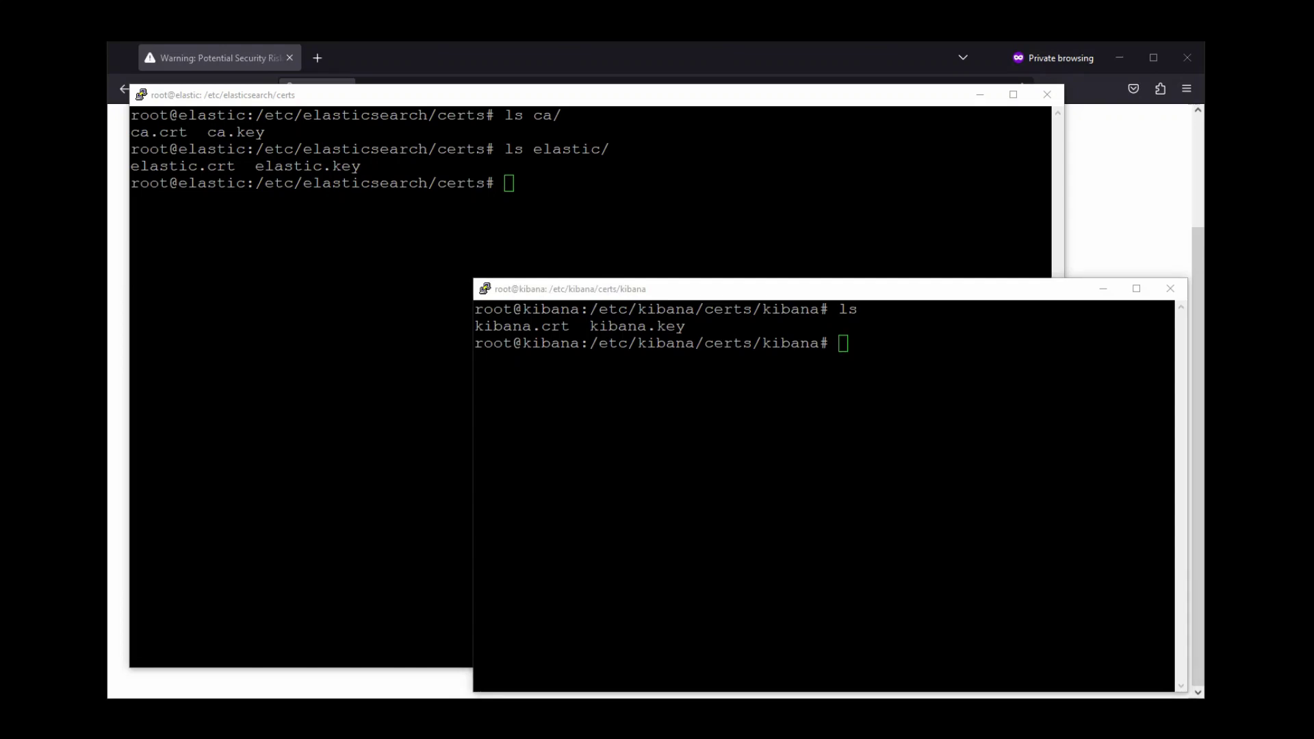
{"action": "left_click", "coordinate": [645, 168]}
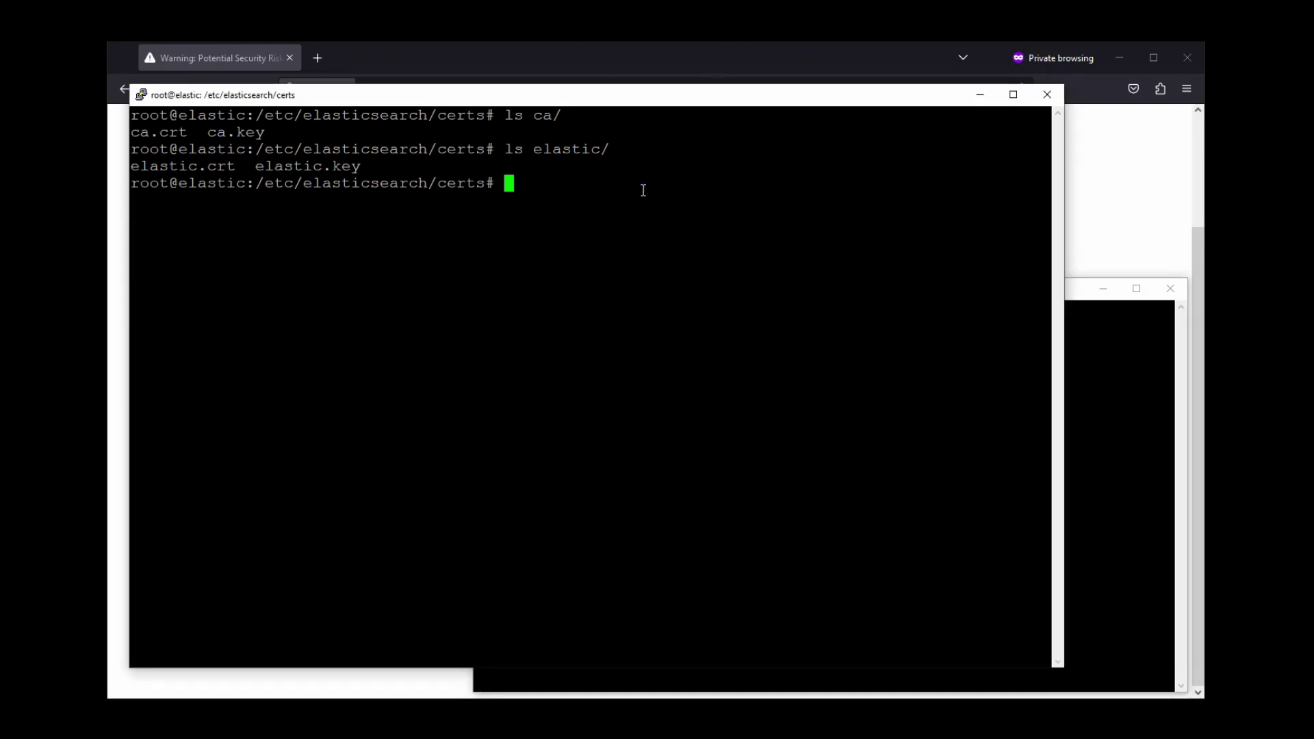
{"action": "right_click", "coordinate": [644, 185]}
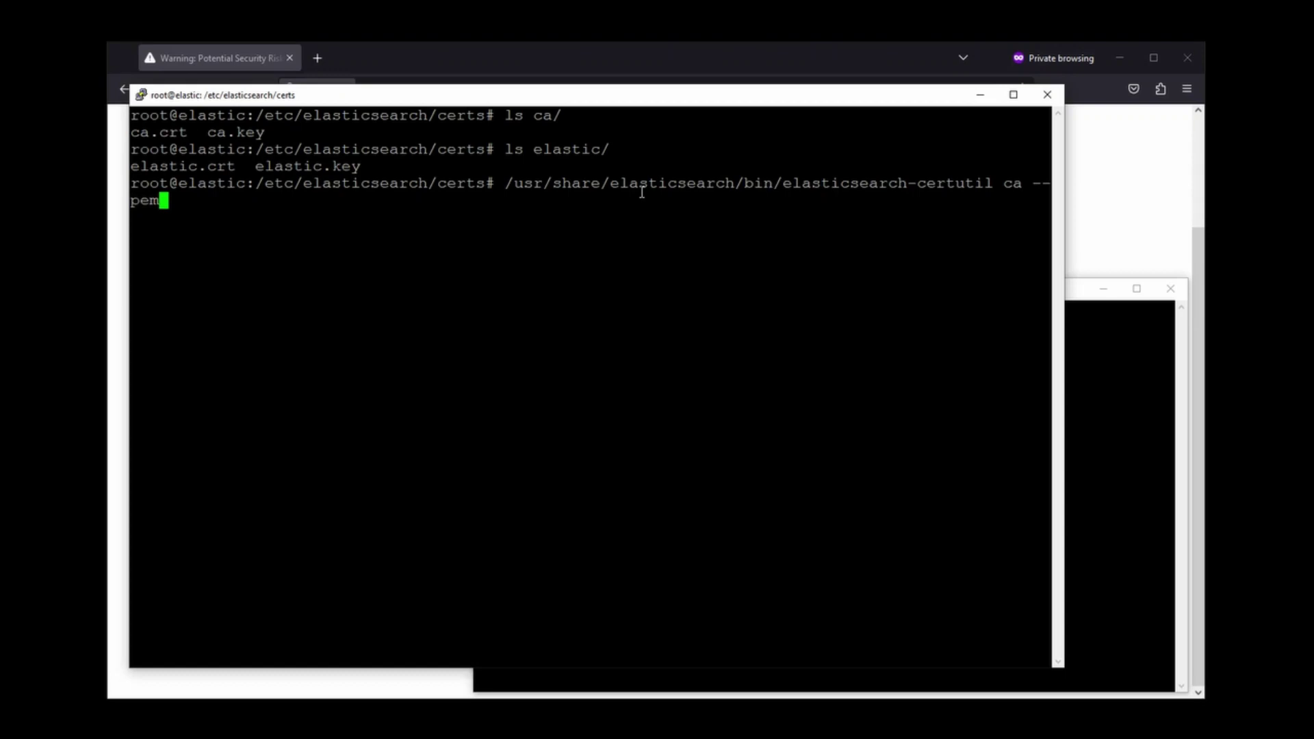
{"action": "left_click_drag", "start_coordinate": [265, 135], "coordinate": [130, 132]}
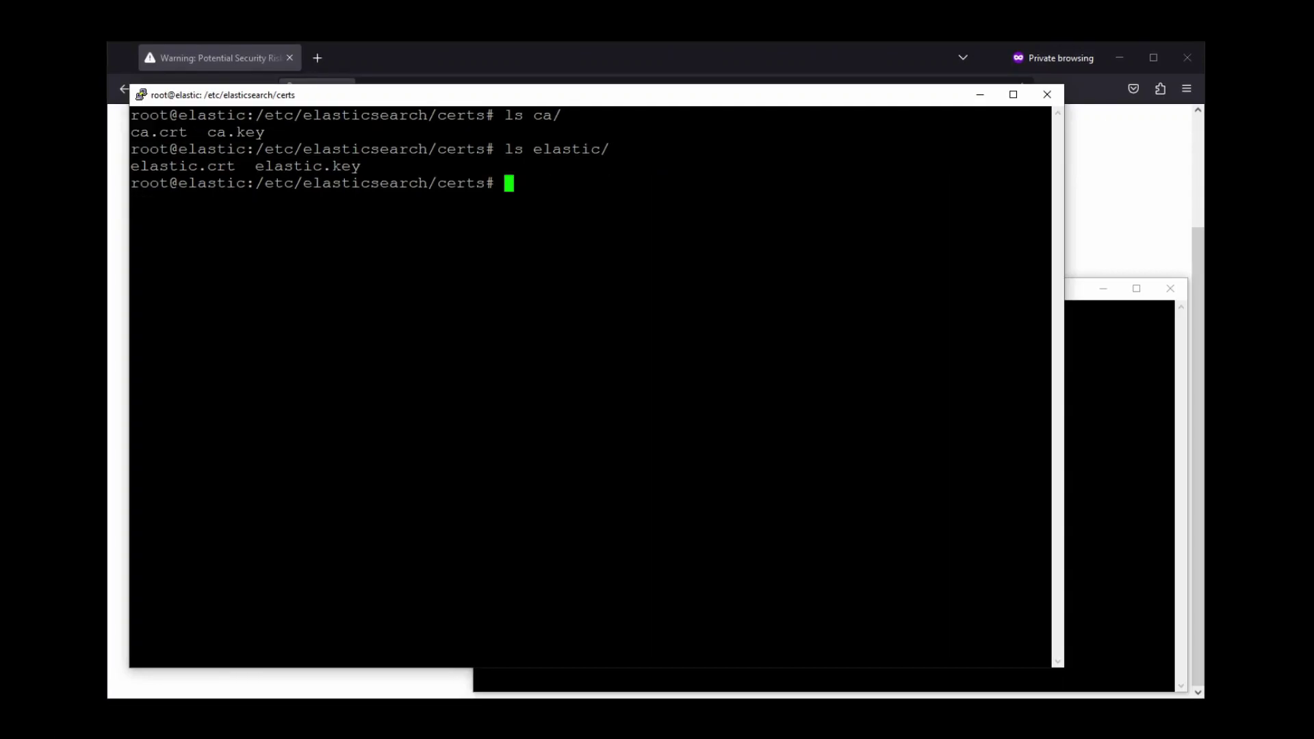
Highlight the elastic.crt/elastic.key and kibana.crt/kibana.key listings in the two terminals
{"action": "left_click", "coordinate": [369, 166]}
{"action": "left_click_drag", "start_coordinate": [370, 167], "coordinate": [71, 180]}
{"action": "key", "text": "alt+Tab"}
{"action": "left_click_drag", "start_coordinate": [688, 326], "coordinate": [482, 329]}
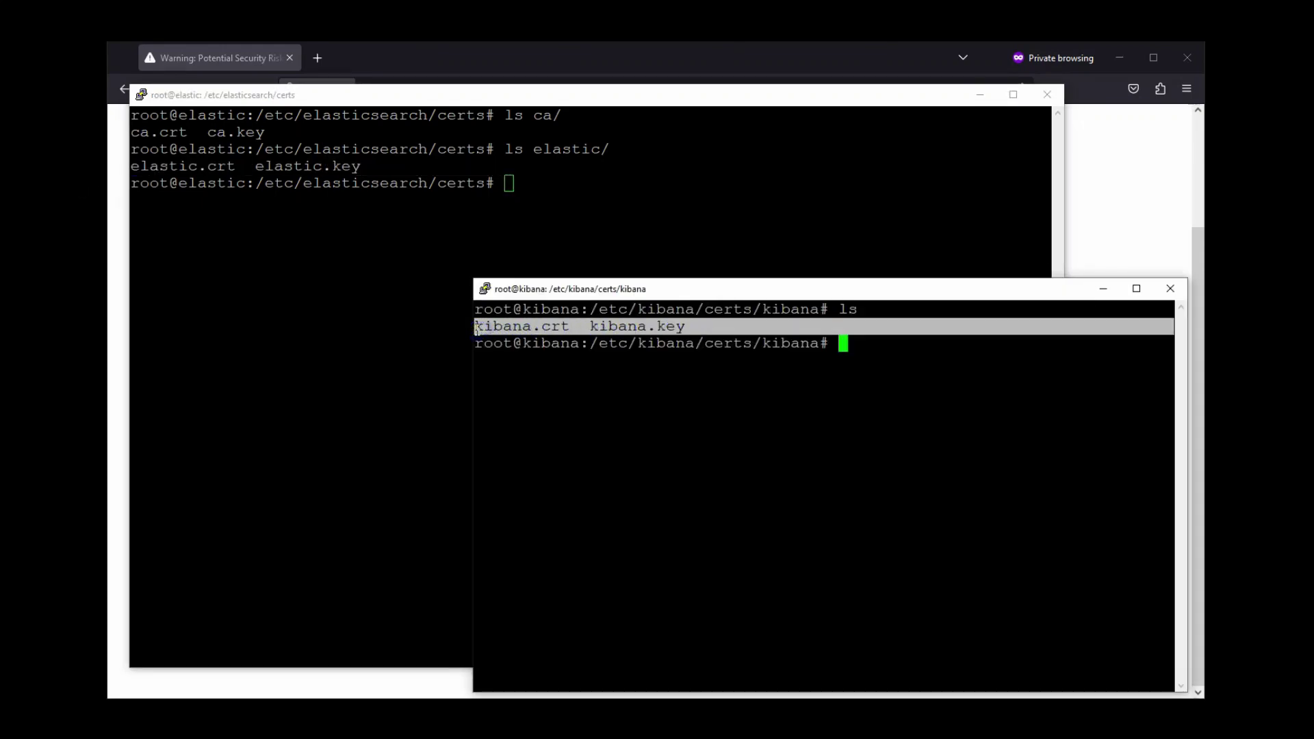
Start a new notes.sh file in vi on the elastic server
{"action": "left_click", "coordinate": [225, 313]}
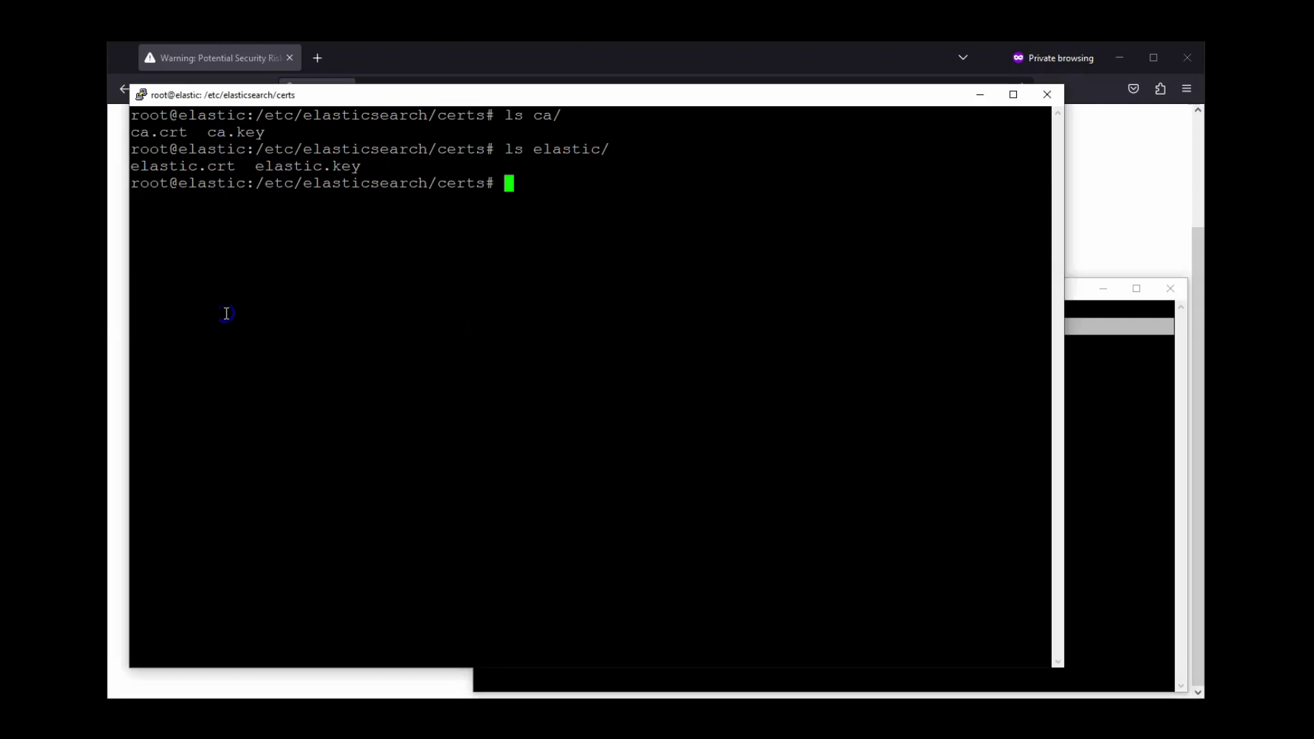
{"action": "type", "text": "vi notes.sh"}
{"action": "key", "text": "Return"}
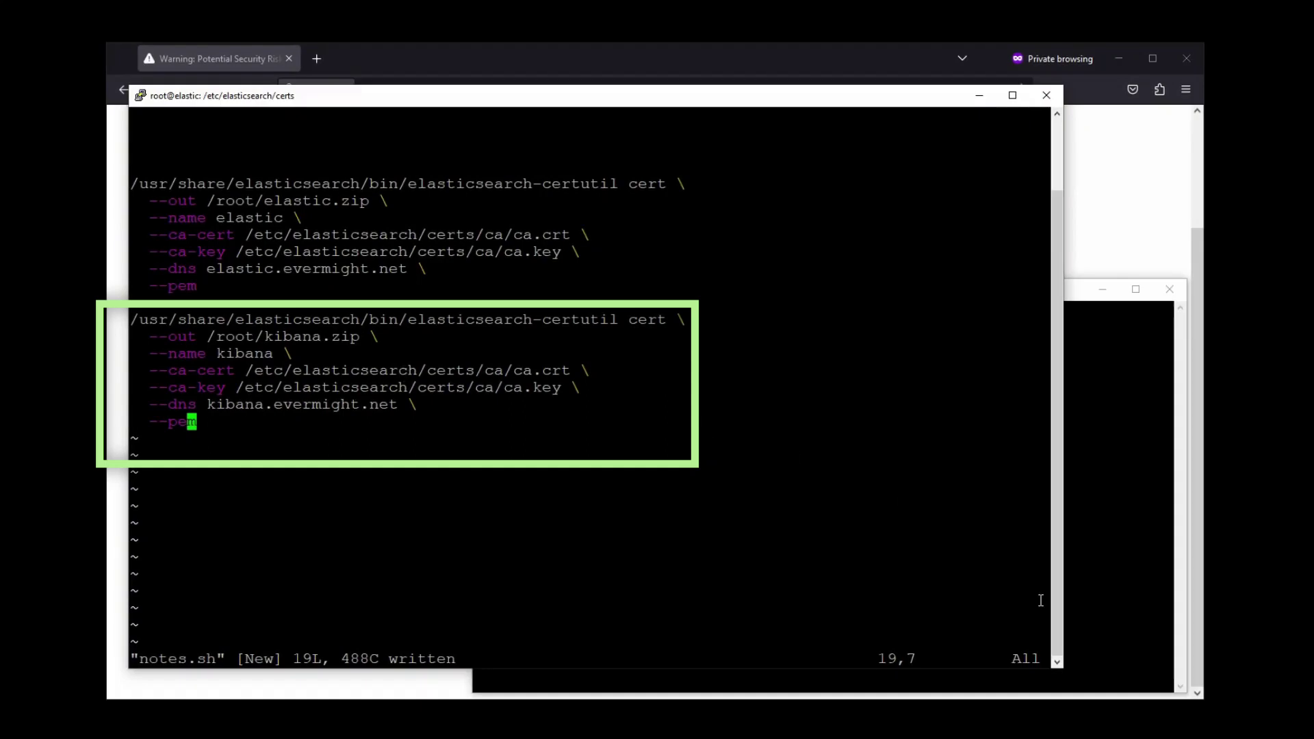
Highlight the --ca-cert and --ca-key lines in both the elastic and kibana blocks
{"action": "left_click_drag", "start_coordinate": [605, 250], "coordinate": [132, 231]}
{"action": "left_click_drag", "start_coordinate": [582, 389], "coordinate": [136, 370]}
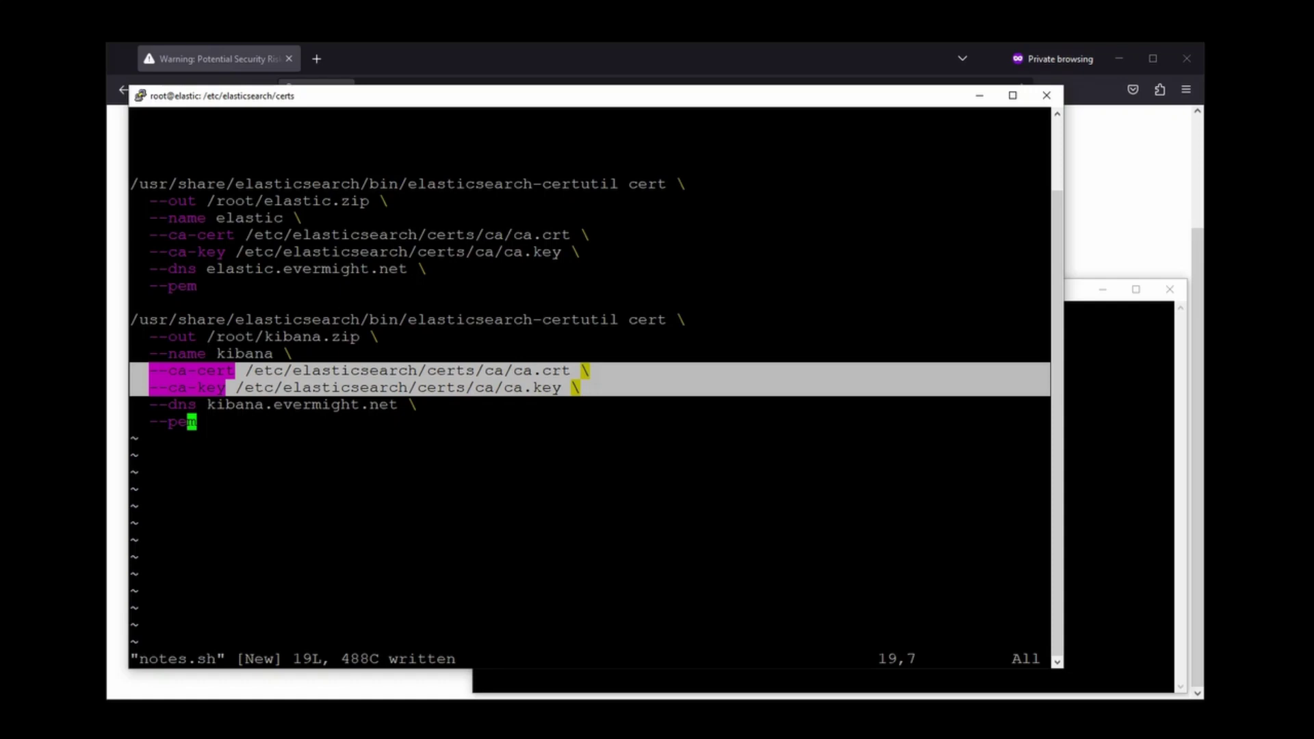
{"action": "key", "text": "Escape"}
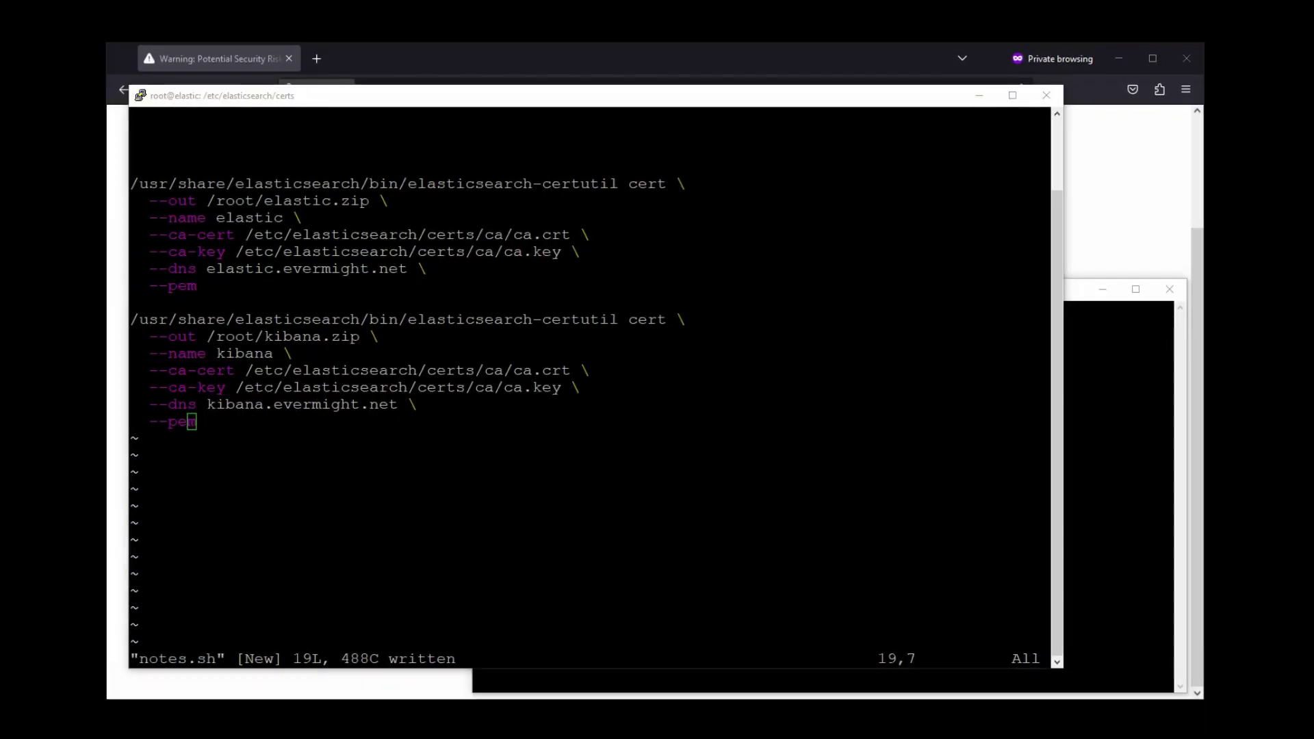
{"action": "key", "text": "alt+Tab"}
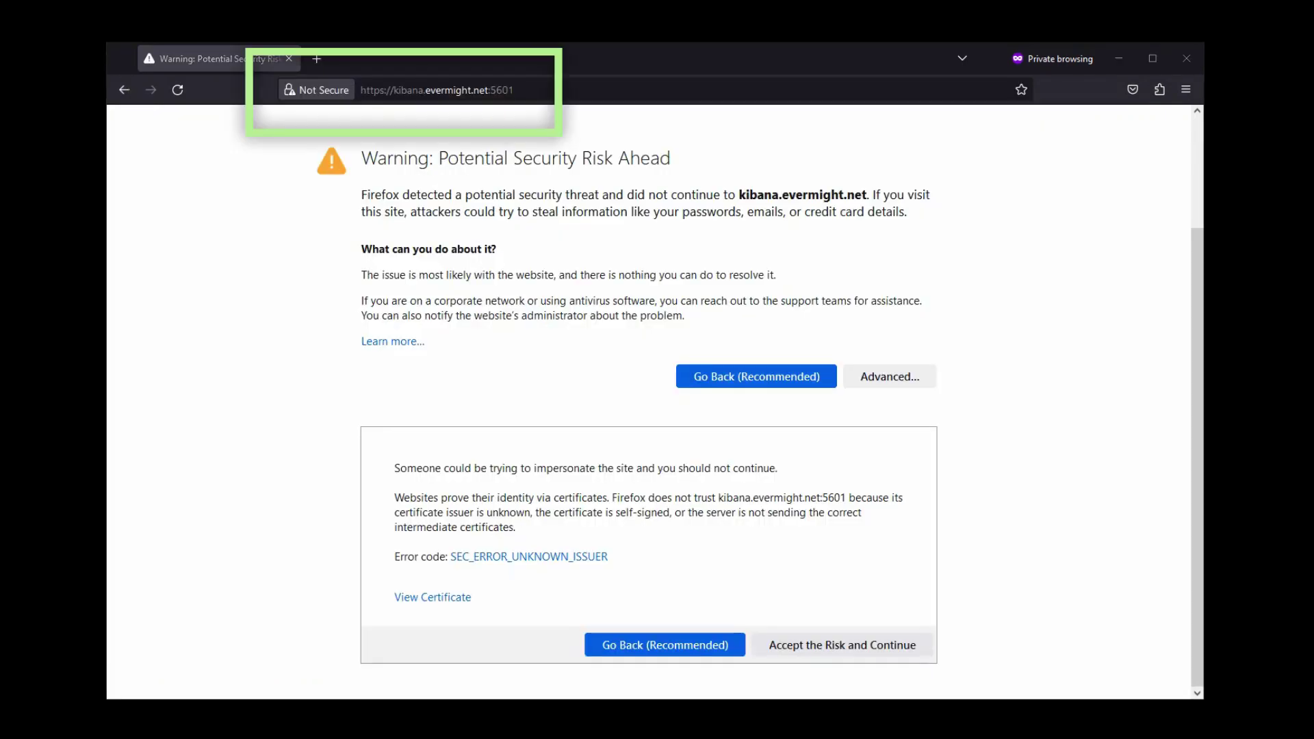
Highlight kibana.crt in the kibana terminal's listing, then return to Firefox
{"action": "key", "text": "alt+Tab"}
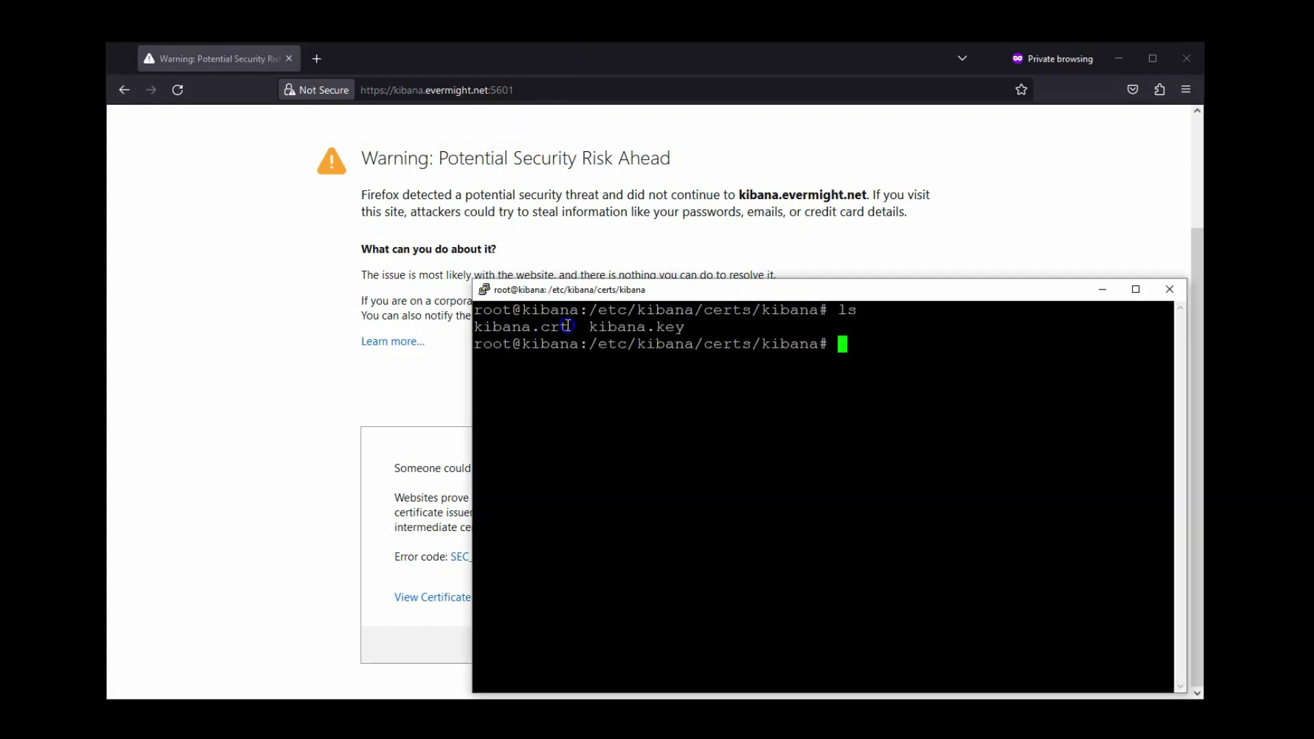
{"action": "left_click_drag", "start_coordinate": [563, 327], "coordinate": [466, 331]}
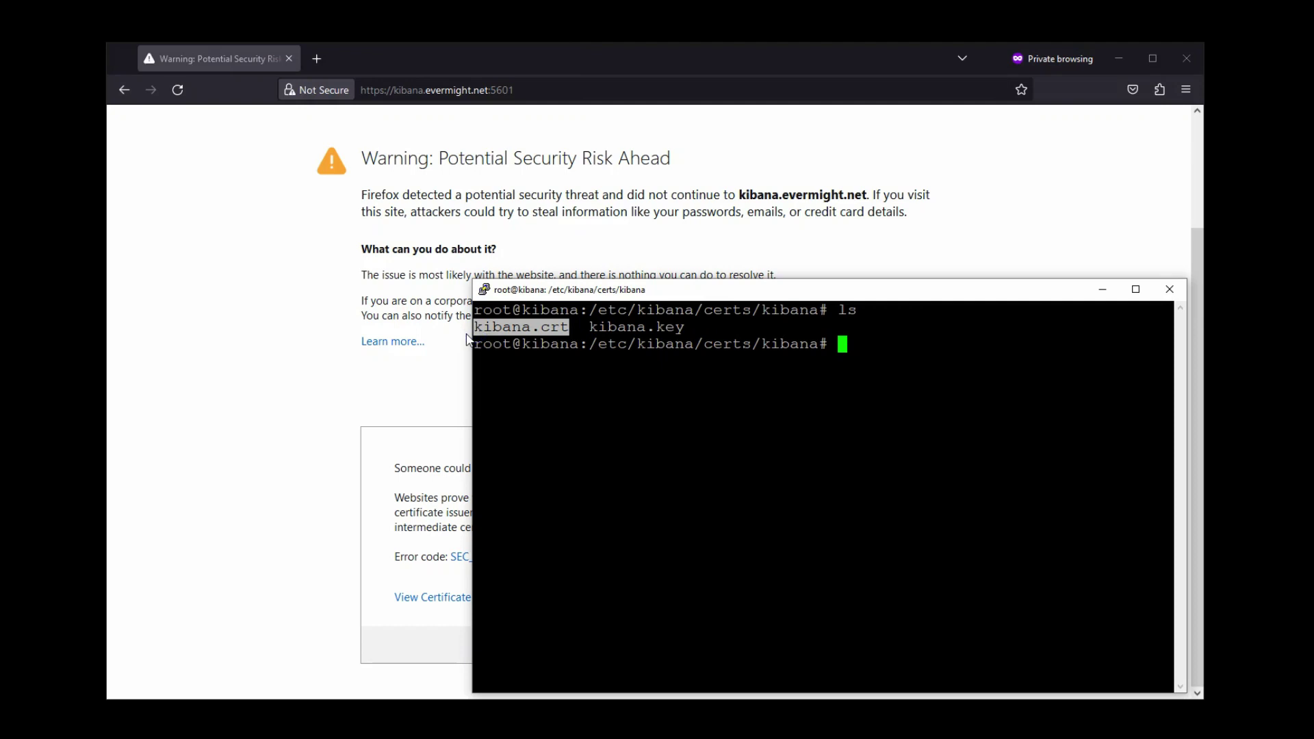
{"action": "left_click", "coordinate": [322, 272]}
Open Firefox Settings at Privacy & Security and scroll down to Certificates
{"action": "left_click", "coordinate": [1185, 93]}
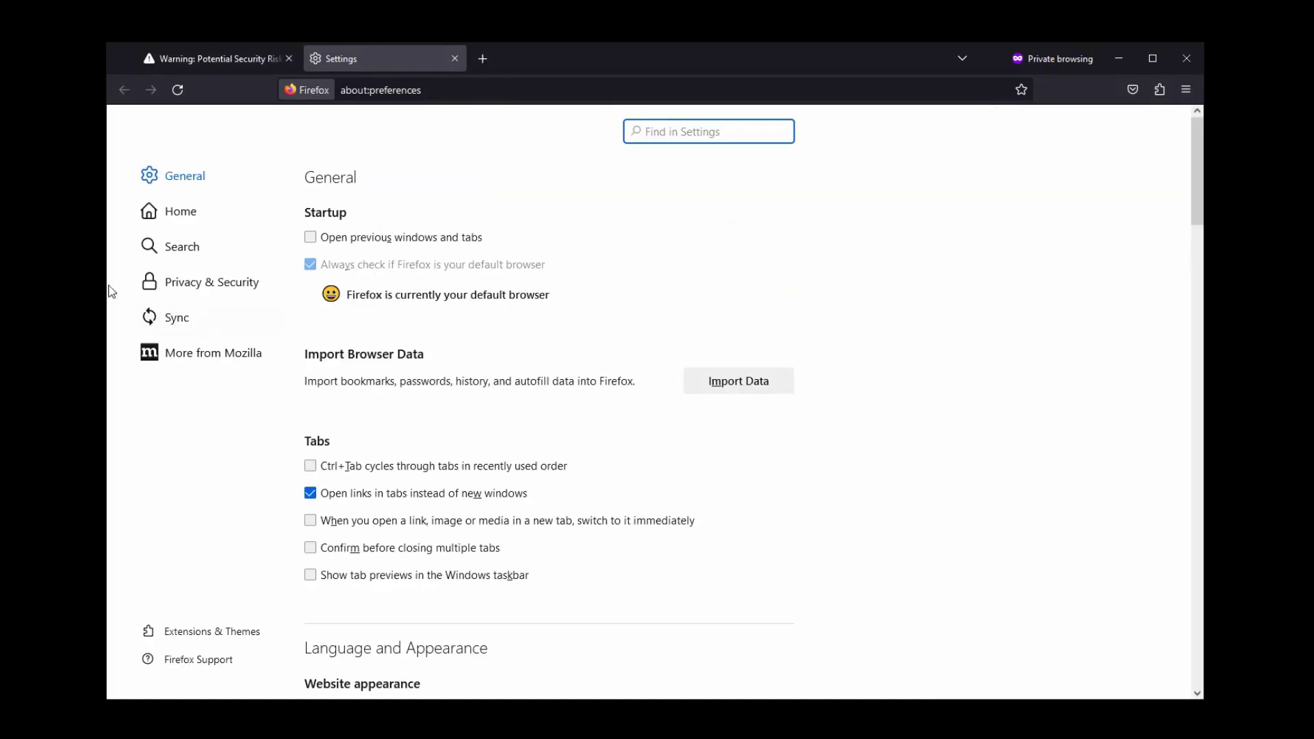
{"action": "left_click", "coordinate": [176, 284]}
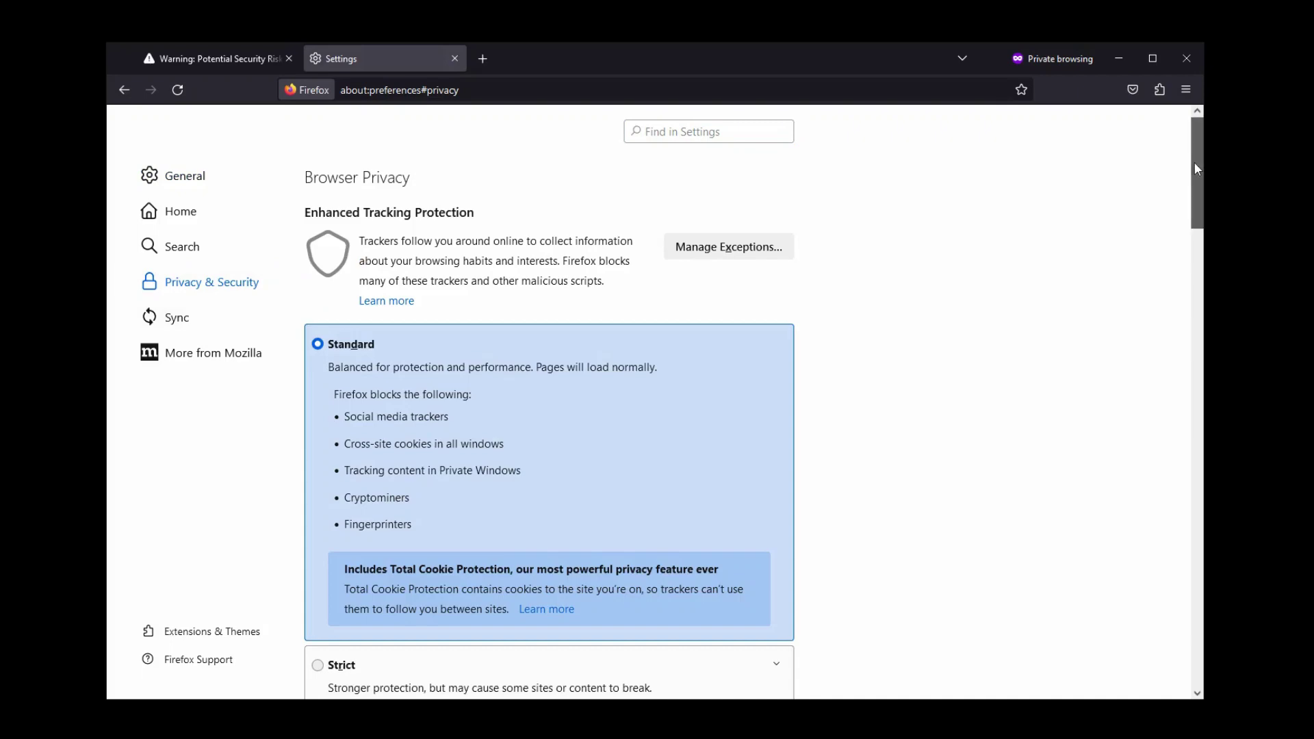
{"action": "left_click_drag", "start_coordinate": [1193, 162], "coordinate": [1147, 645]}
Browse the Authorities list in the certificate manager, then return to the Kibana warning tab
{"action": "left_click", "coordinate": [720, 409]}
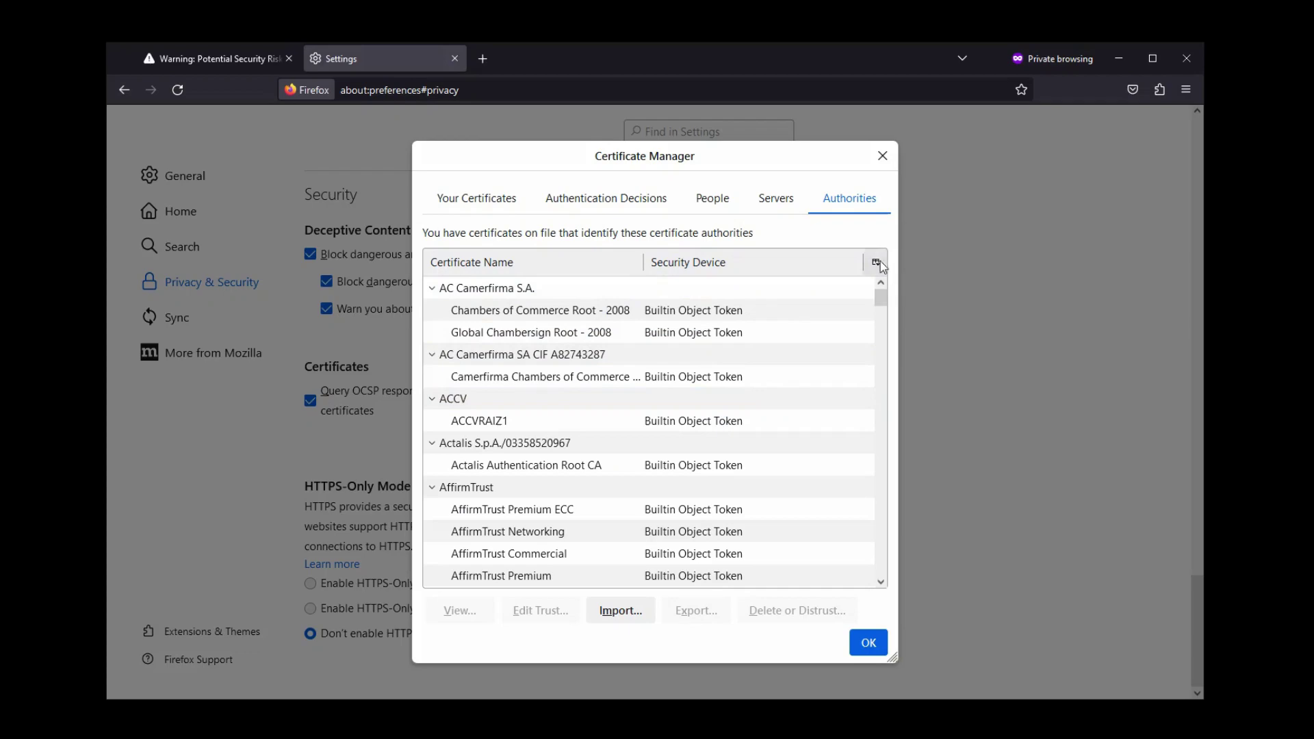
{"action": "left_click", "coordinate": [881, 299]}
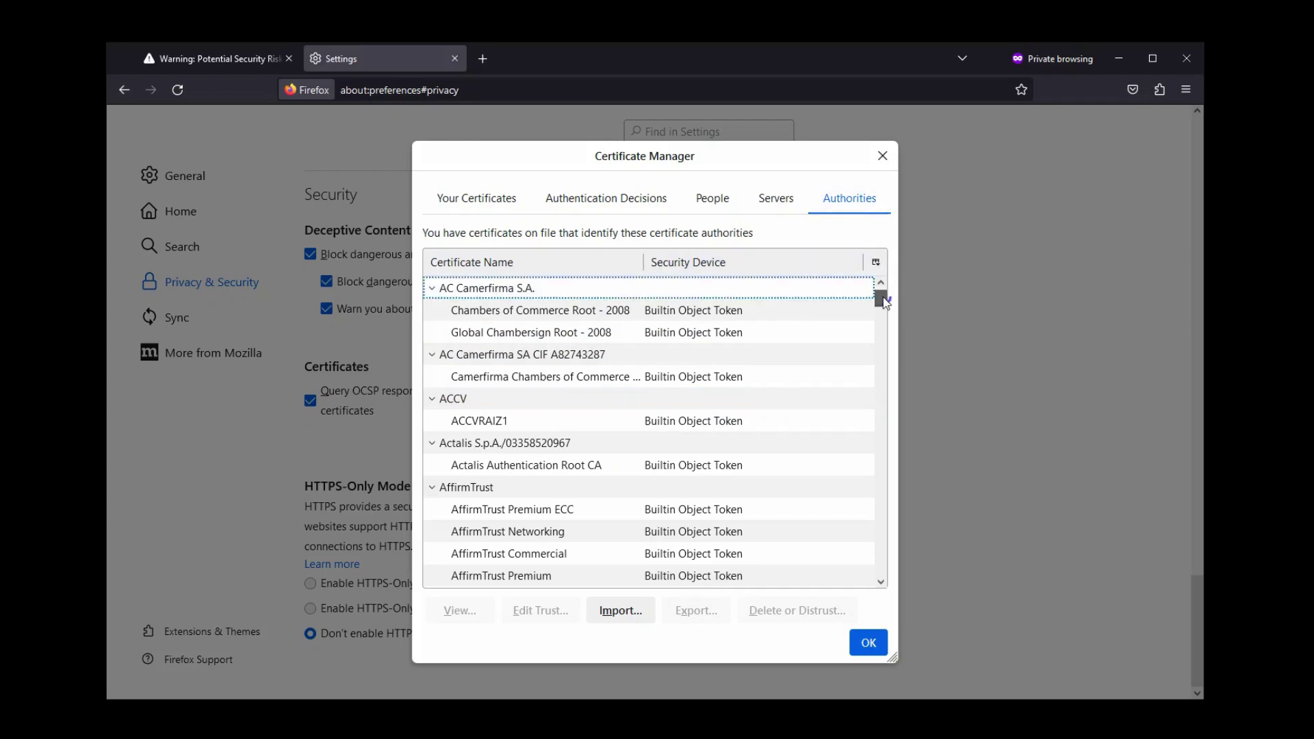
{"action": "left_click_drag", "start_coordinate": [884, 301], "coordinate": [849, 603]}
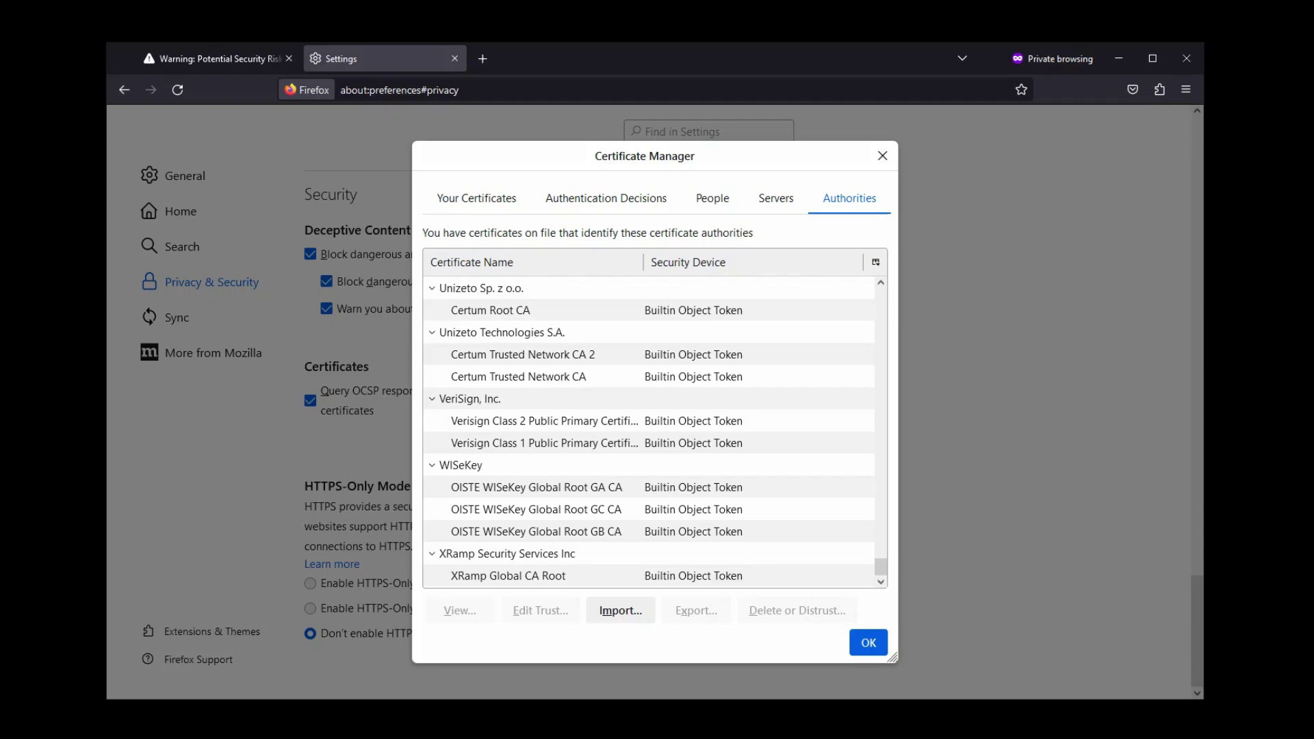
{"action": "left_click", "coordinate": [224, 58]}
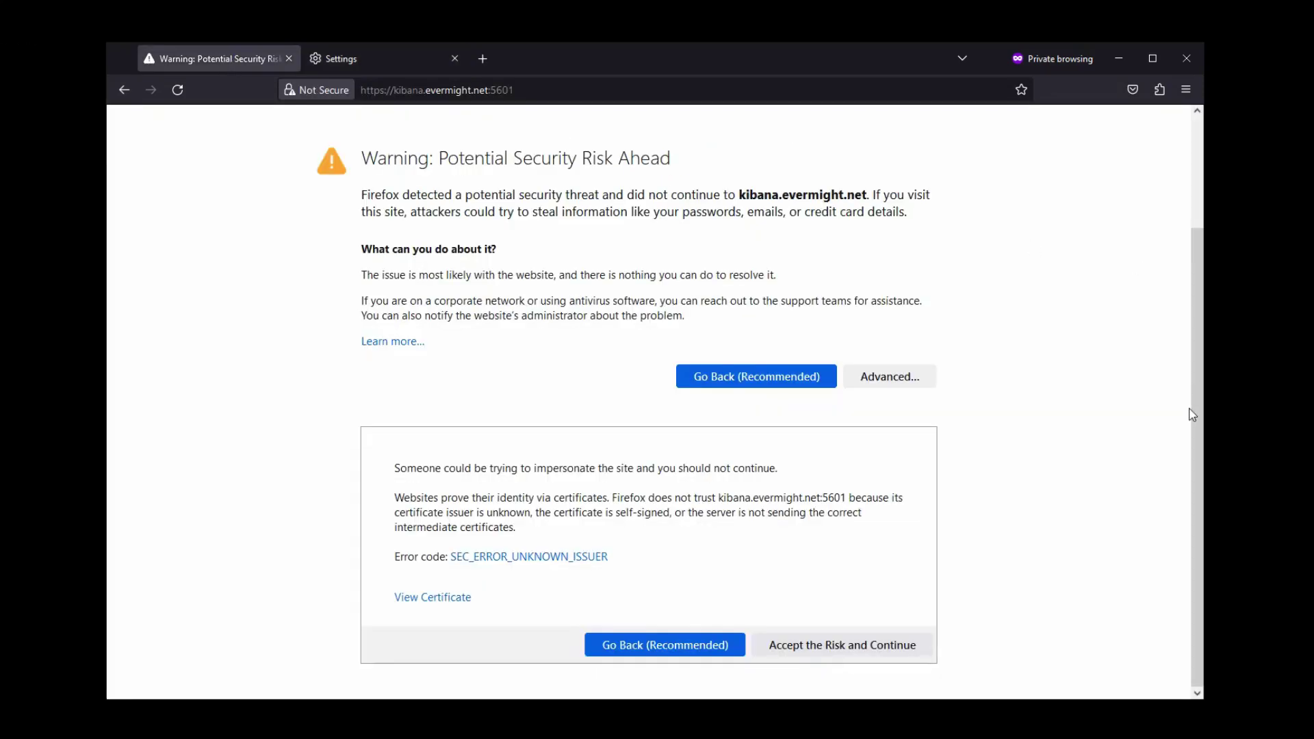
{"action": "left_click", "coordinate": [478, 62]}
{"action": "type", "text": "https://elastic.evermight.net:9200/"}
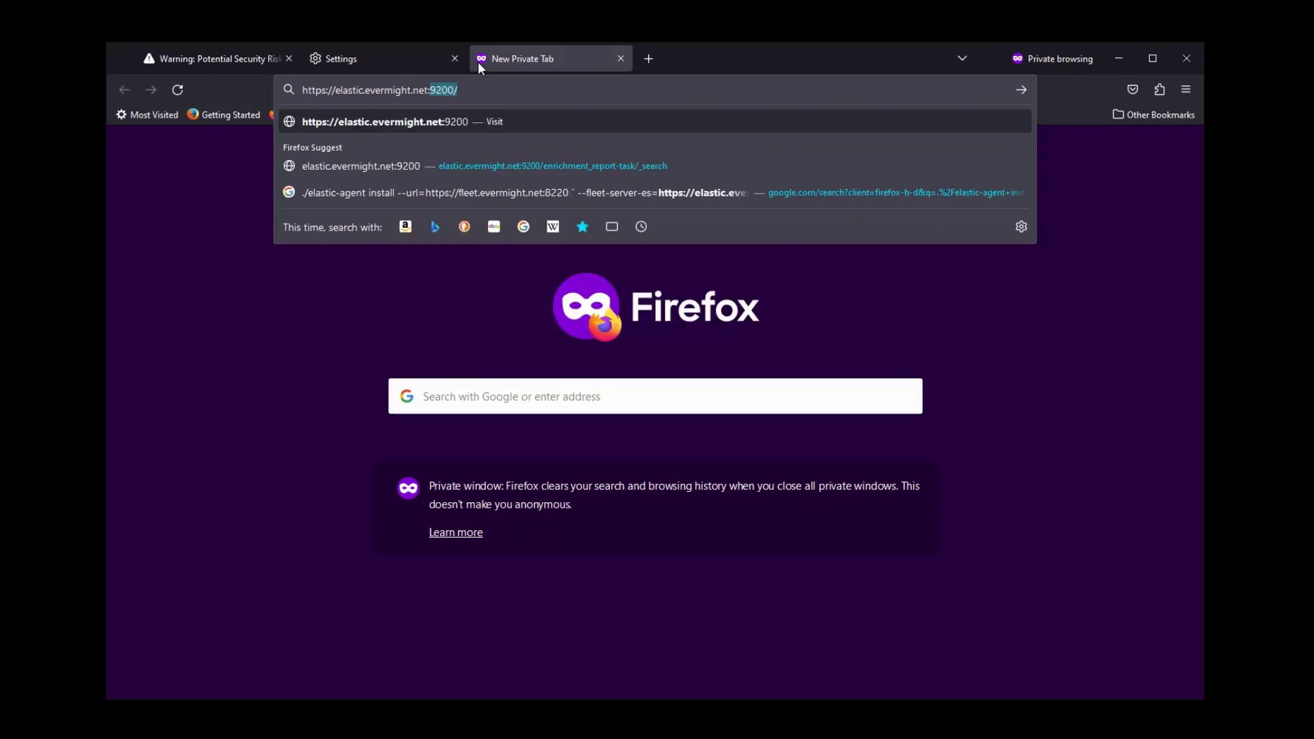
{"action": "key", "text": "Return"}
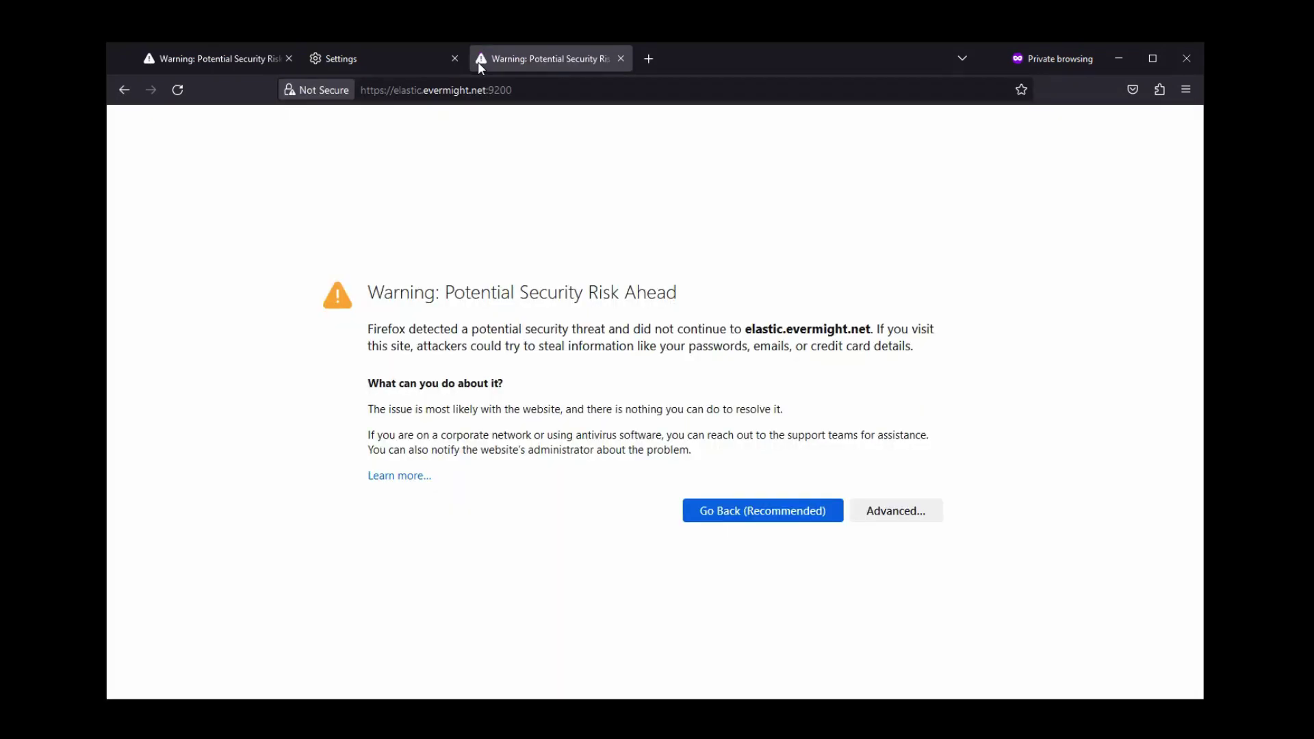
{"action": "left_click", "coordinate": [894, 515]}
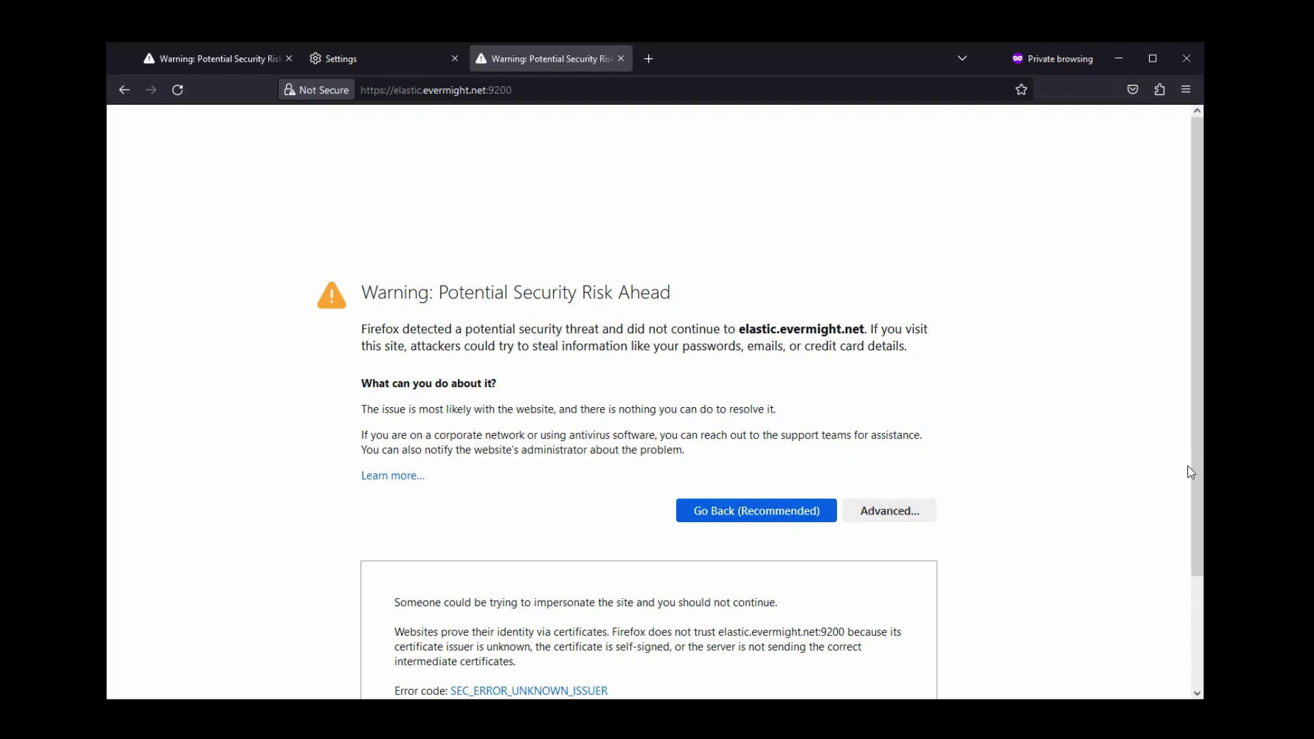
{"action": "left_click_drag", "start_coordinate": [1197, 482], "coordinate": [1178, 611]}
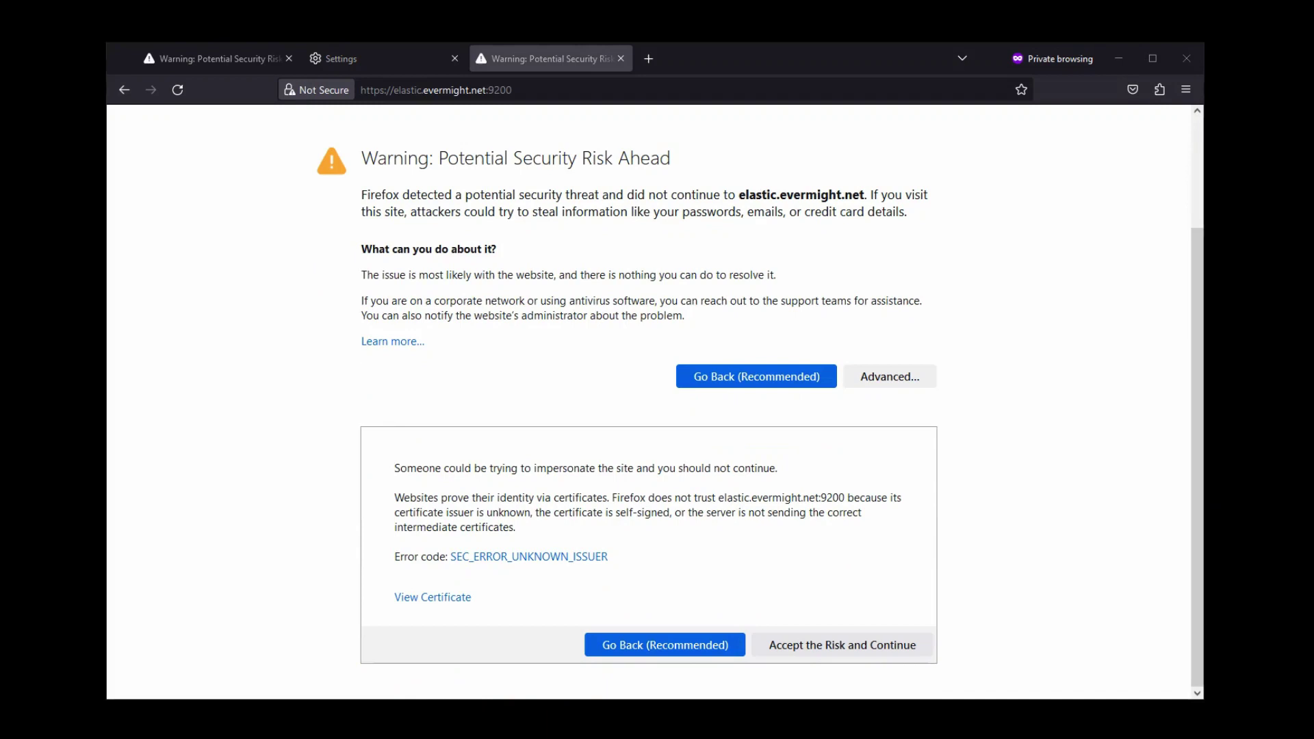
{"action": "key", "text": "alt+Tab"}
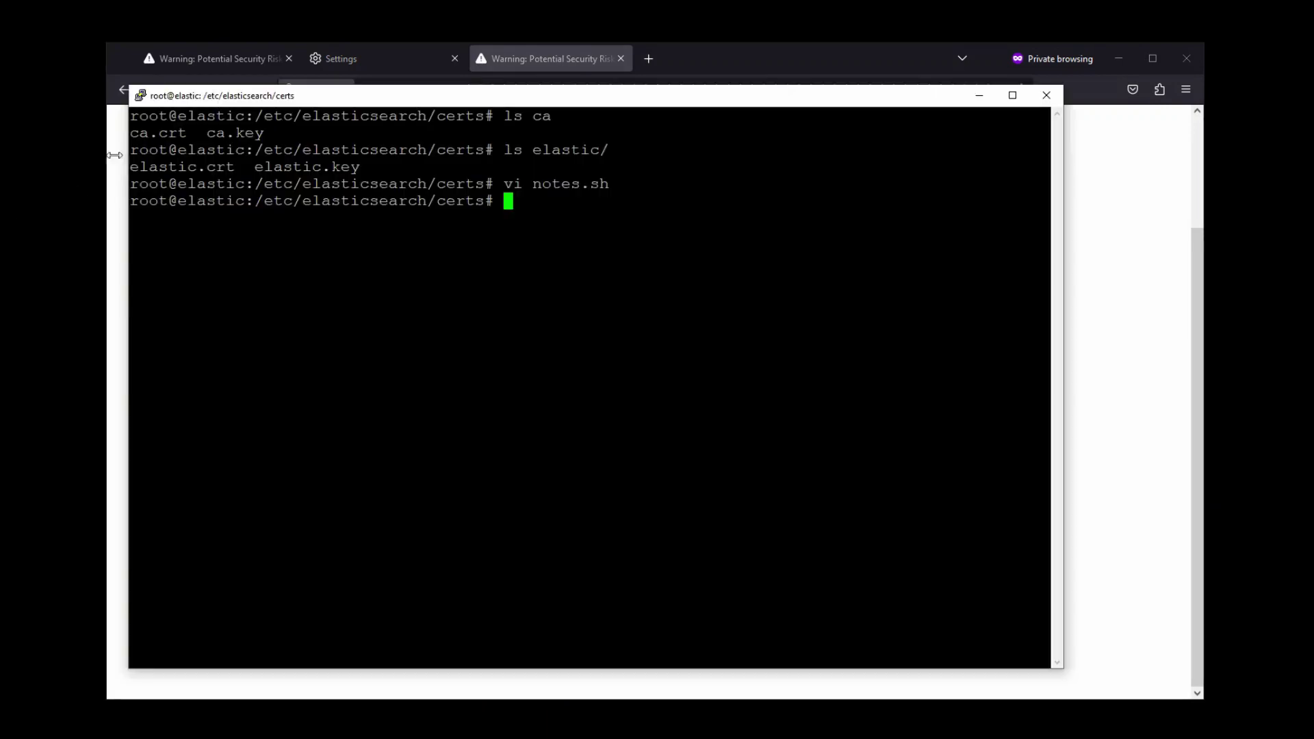
{"action": "right_click", "coordinate": [368, 254]}
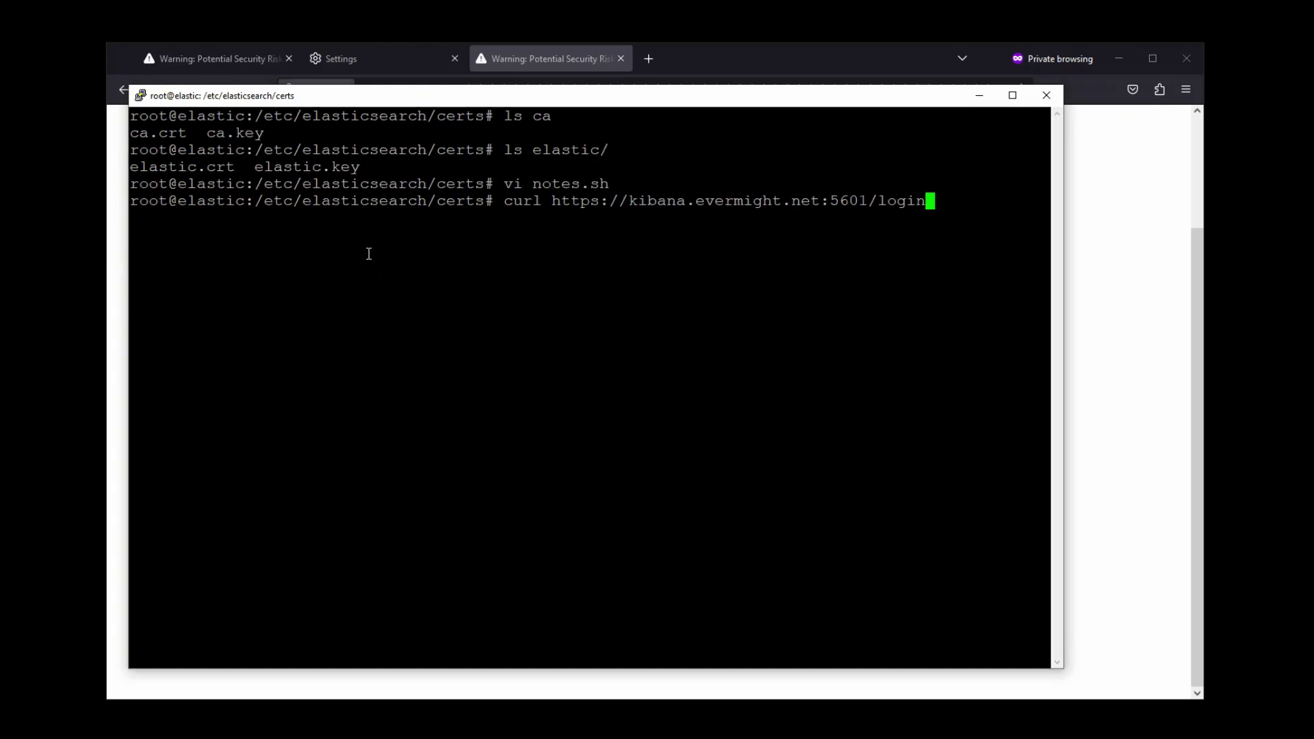
{"action": "key", "text": "Return"}
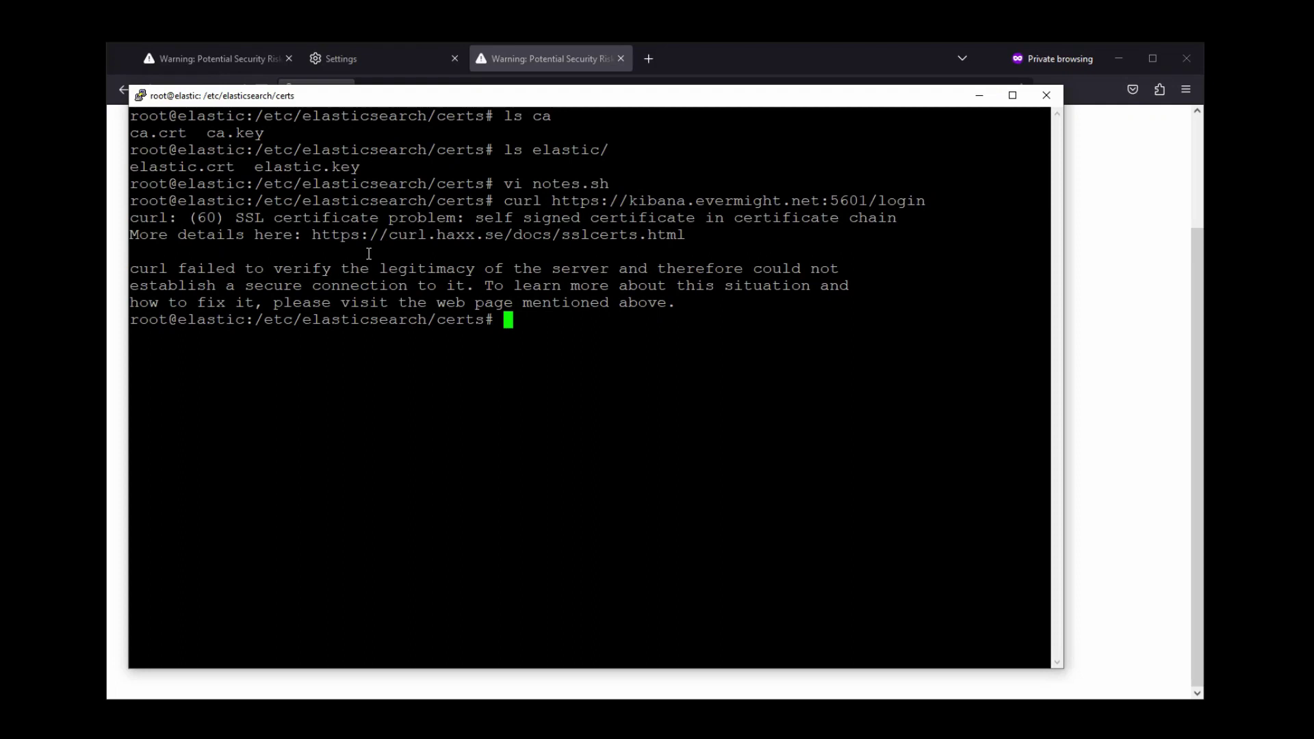
List all files in /etc/ssl/certs with cd and ls -a
{"action": "type", "text": "cd /etc/ssl/certs/"}
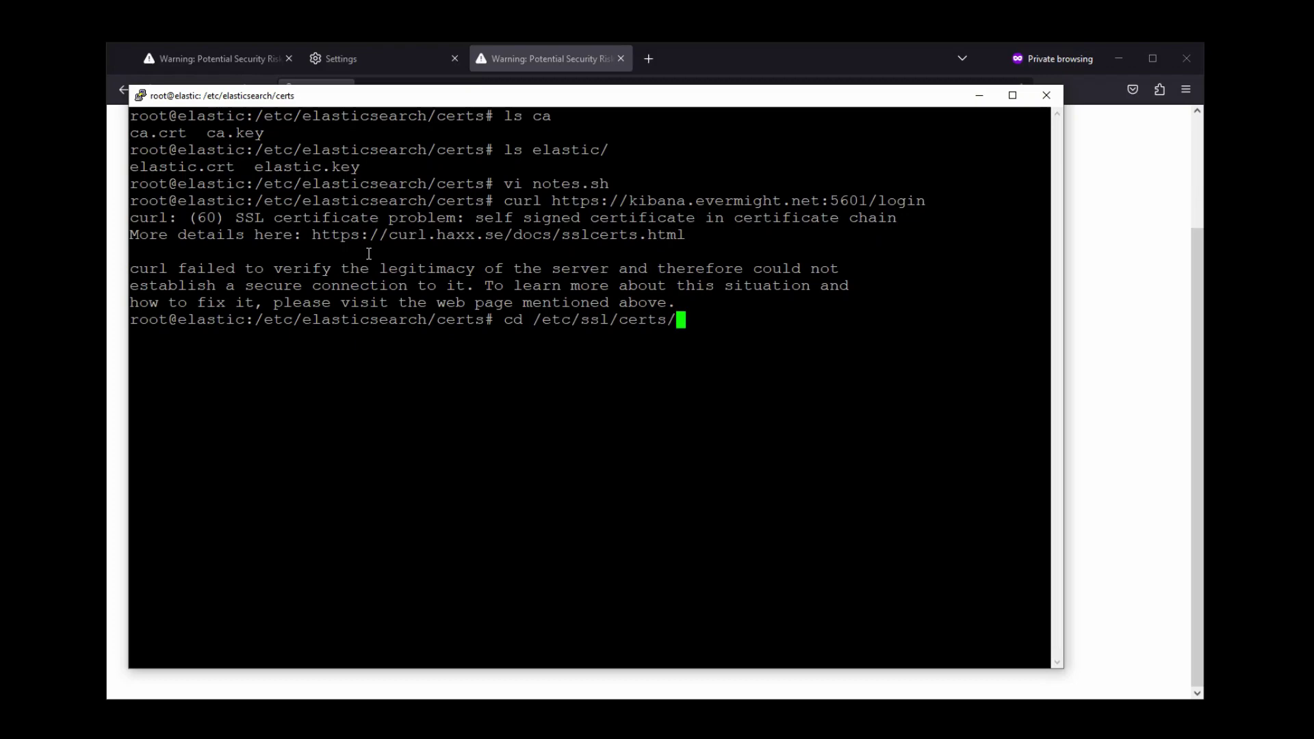
{"action": "key", "text": "Return"}
{"action": "type", "text": "ls -a"}
{"action": "key", "text": "Return"}
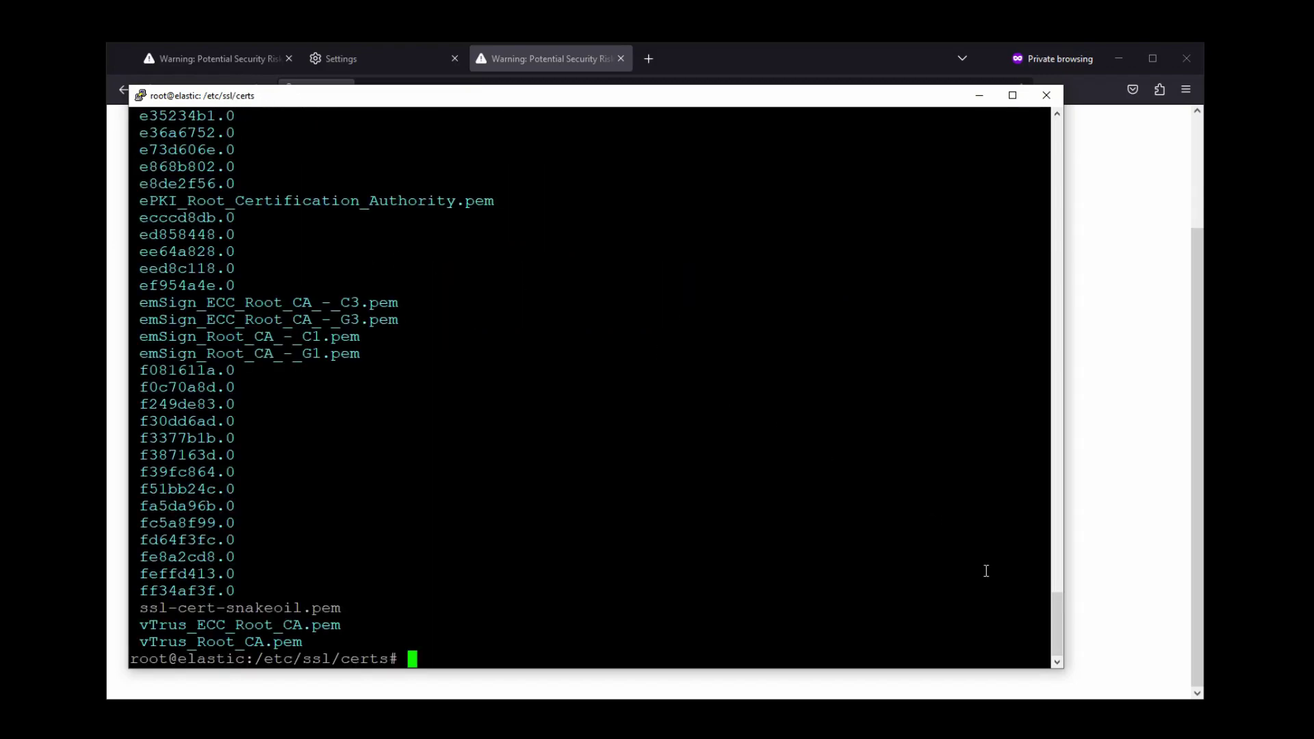
Review the /etc/ssl/certs listing, then clear the terminal screen
{"action": "scroll", "coordinate": [1060, 608], "scroll_direction": "up", "scroll_amount": 2}
{"action": "left_click_drag", "start_coordinate": [1063, 606], "coordinate": [939, 602]}
{"action": "type", "text": "clear"}
{"action": "key", "text": "Return"}
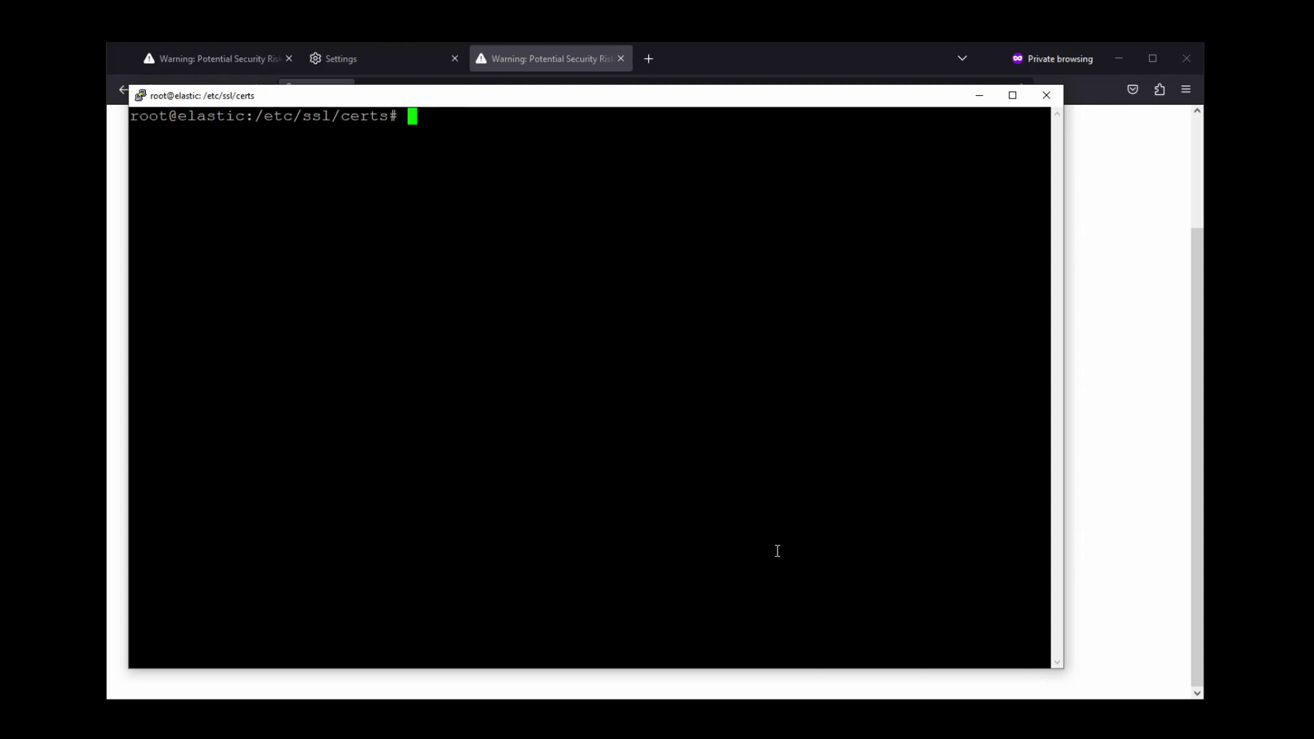
{"action": "right_click", "coordinate": [778, 551]}
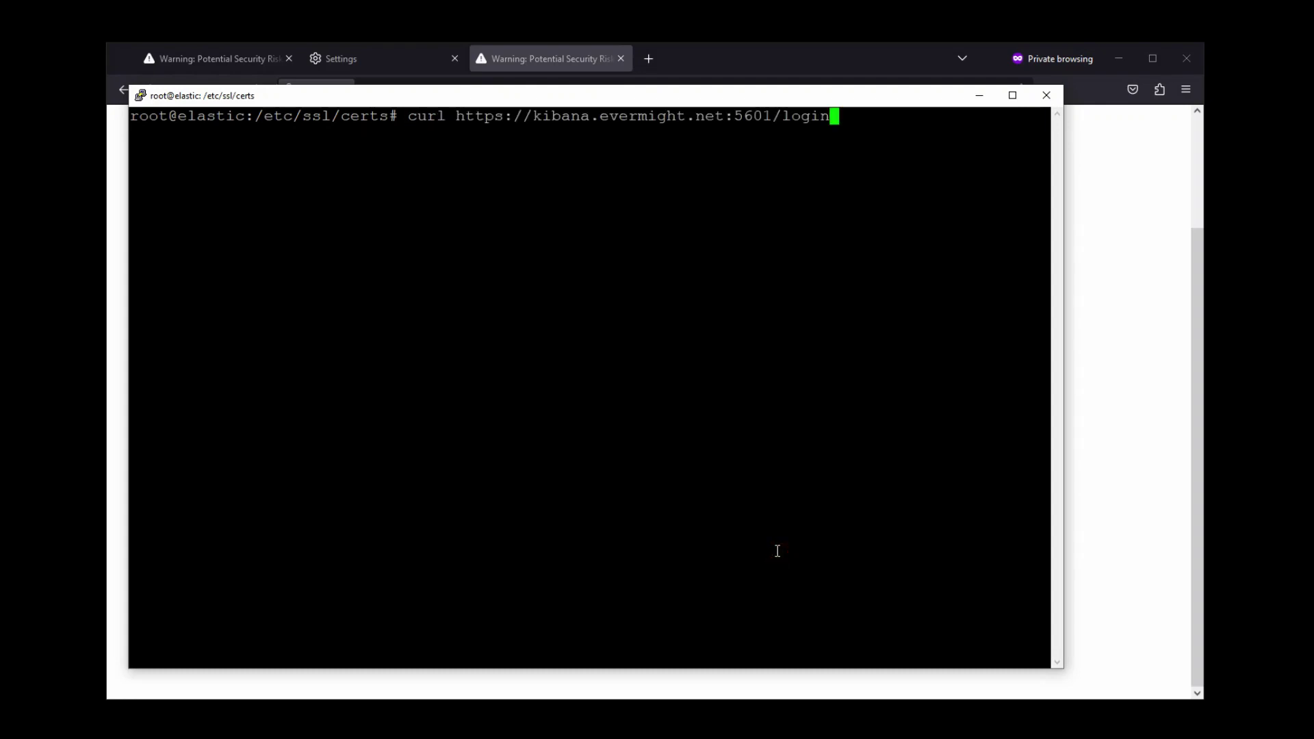
{"action": "type", "text": "--"}
{"action": "key", "text": "BackSpace"}
{"action": "key", "text": "BackSpace"}
{"action": "type", "text": "\\"}
{"action": "key", "text": "Return"}
{"action": "type", "text": "--cacert /etc/elas"}
{"action": "key", "text": "Tab"}
{"action": "type", "text": "ca/"}
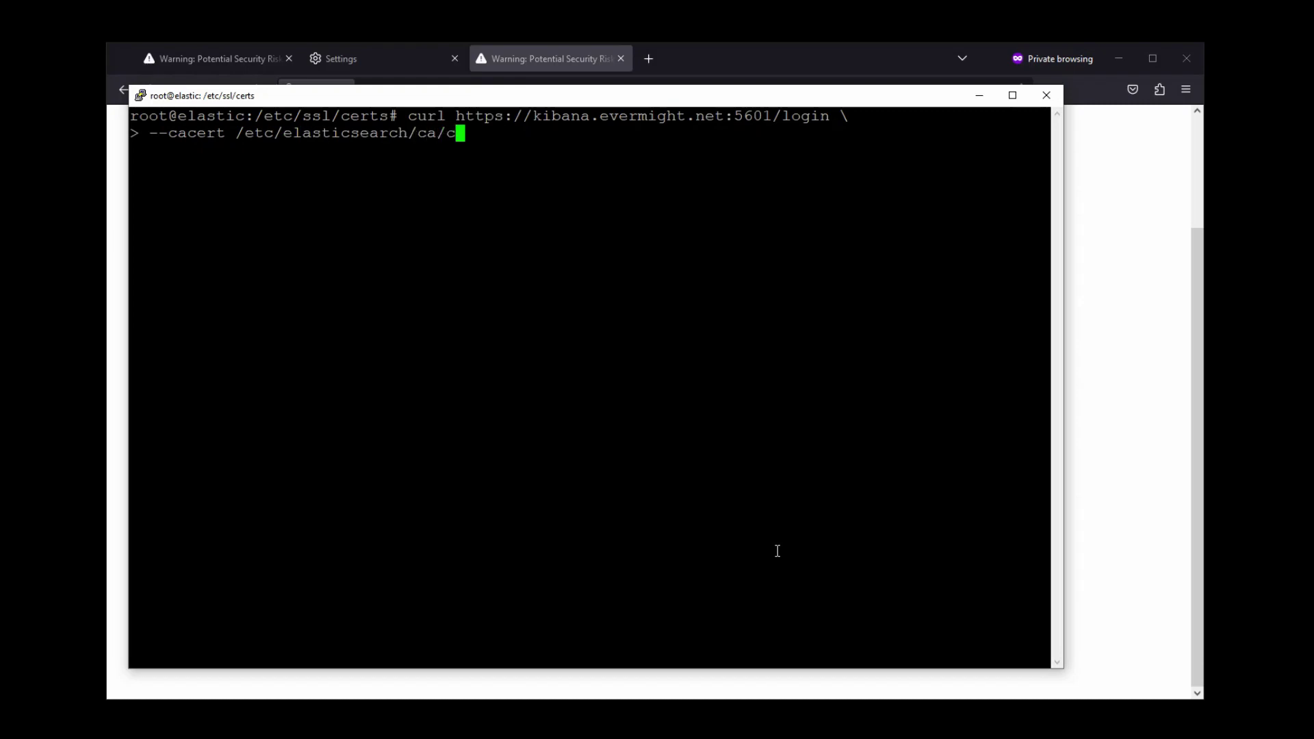
{"action": "key", "text": "BackSpace"}
{"action": "key", "text": "BackSpace"}
{"action": "key", "text": "Tab"}
{"action": "type", "text": "ca/c"}
{"action": "key", "text": "Tab"}
{"action": "type", "text": "c"}
{"action": "key", "text": "Tab"}
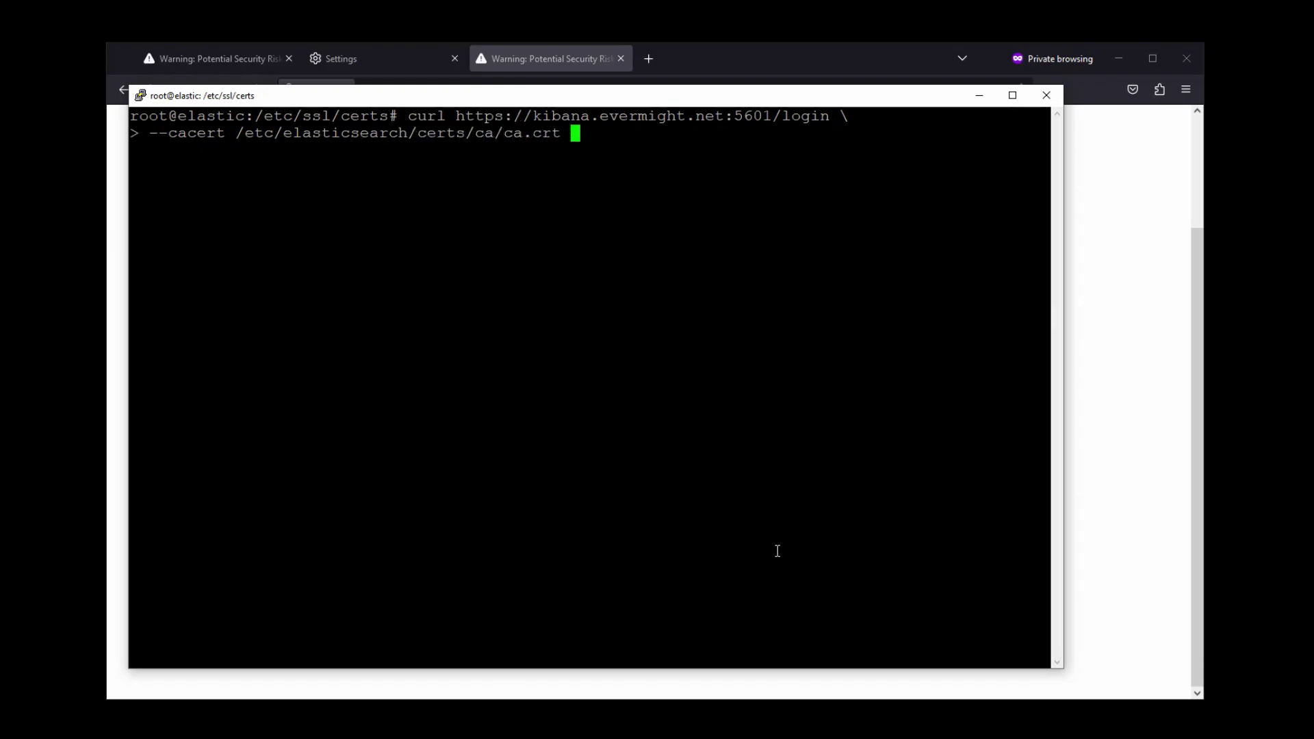
{"action": "key", "text": "Return"}
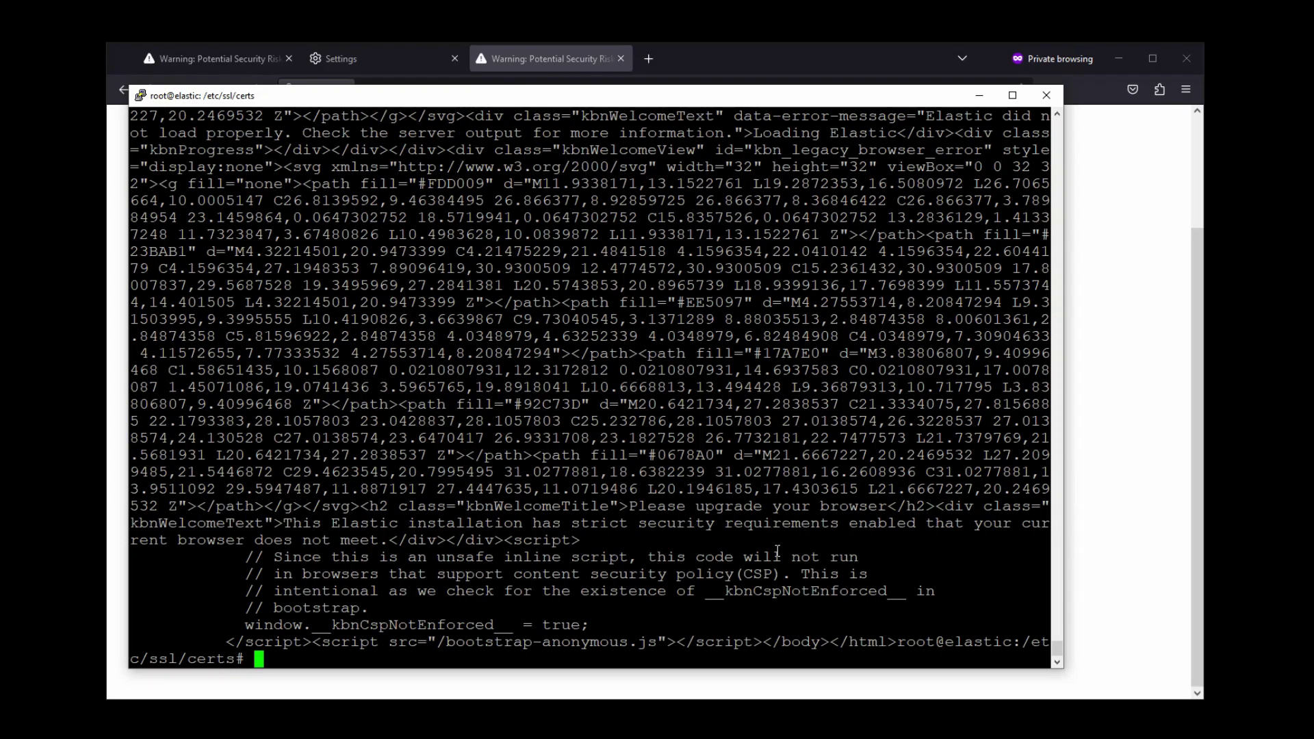
Scroll through the returned Kibana login HTML, then clear the terminal
{"action": "scroll", "coordinate": [1054, 647], "scroll_direction": "up", "scroll_amount": 4}
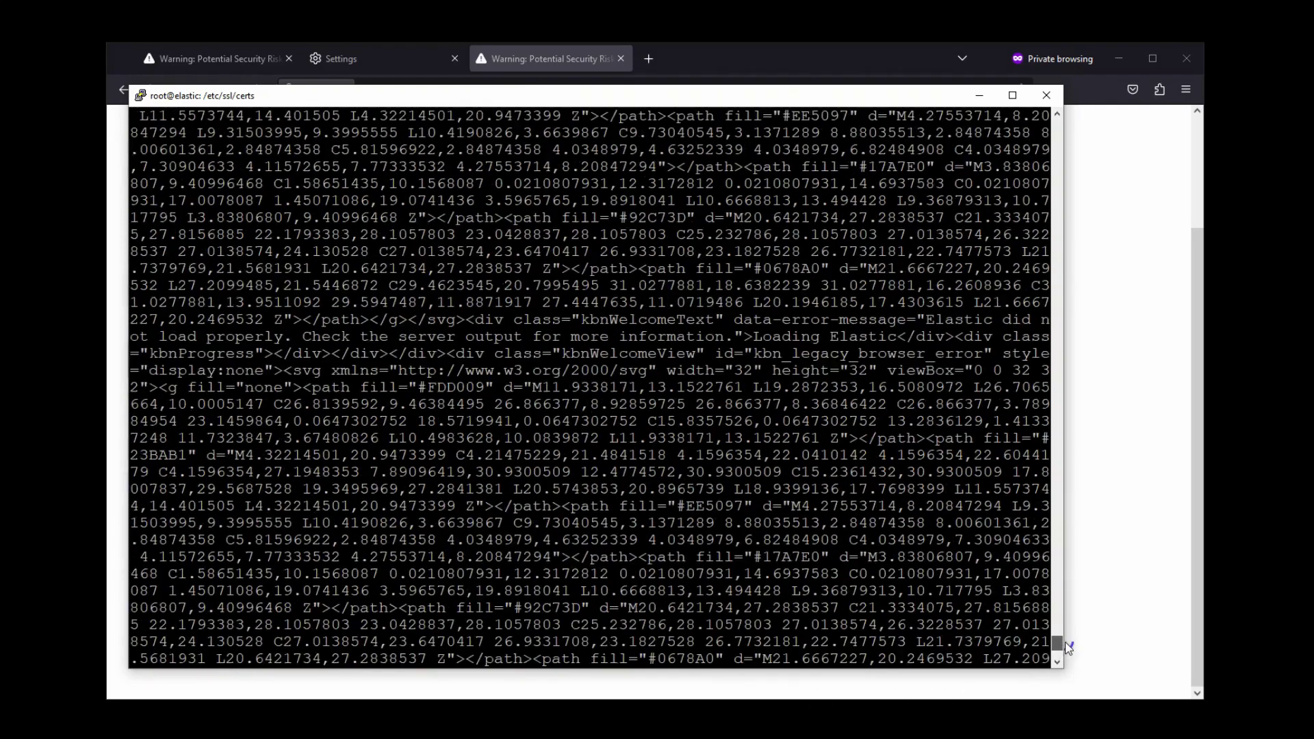
{"action": "mouse_move", "coordinate": [1060, 645]}
{"action": "left_mouse_down"}
{"action": "mouse_move", "coordinate": [1089, 619]}
{"action": "mouse_move", "coordinate": [1098, 487]}
{"action": "mouse_move", "coordinate": [1079, 196]}
{"action": "mouse_move", "coordinate": [1036, 302]}
{"action": "mouse_move", "coordinate": [1057, 657]}
{"action": "left_mouse_up"}
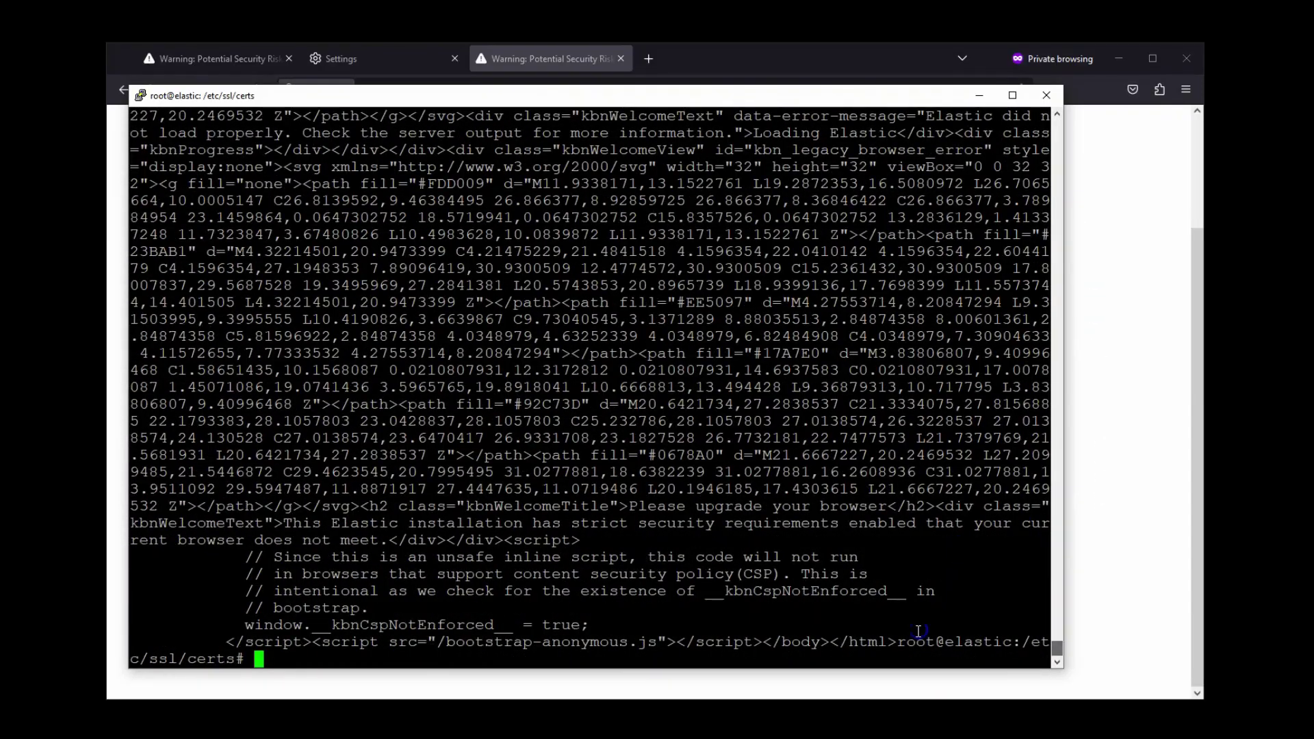
{"action": "type", "text": "clear"}
{"action": "key", "text": "Return"}
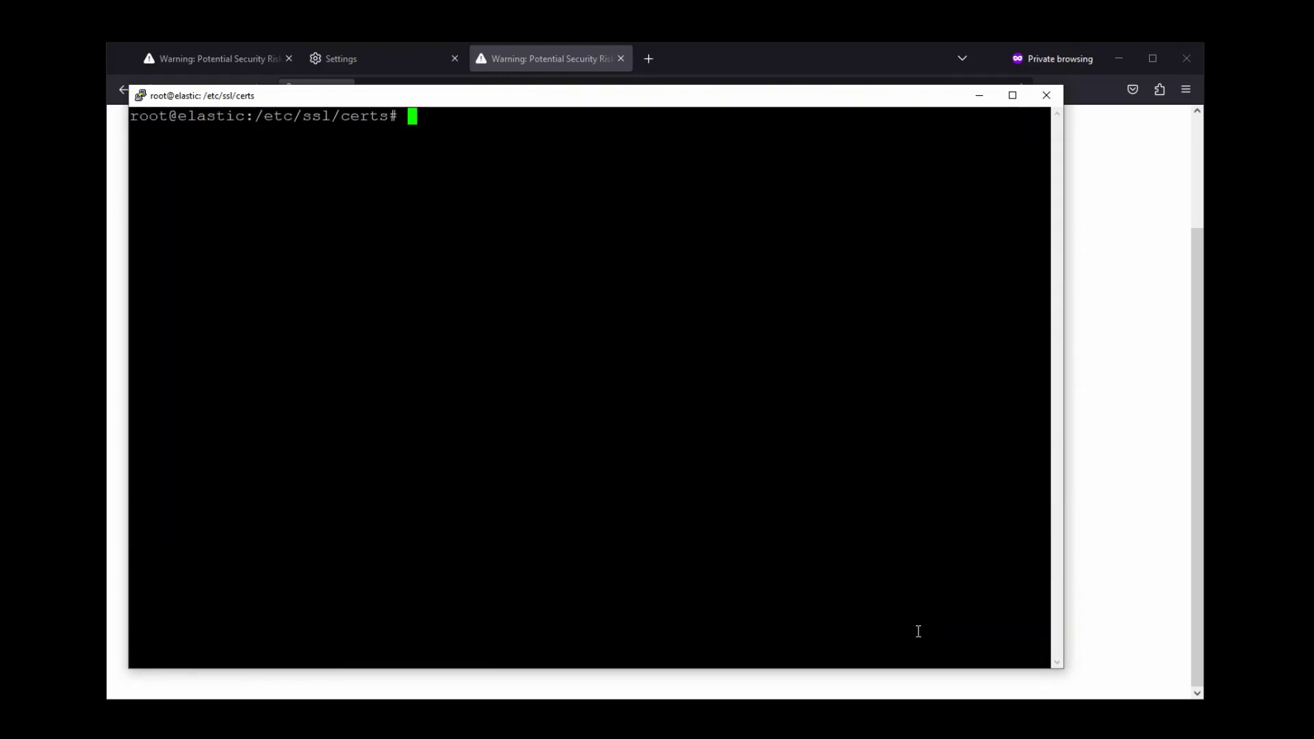
With PuTTY minimized, drag ca.crt from the server's certs/ca folder into the local Desktop\ca folder in WinSCP
{"action": "left_click", "coordinate": [980, 96]}
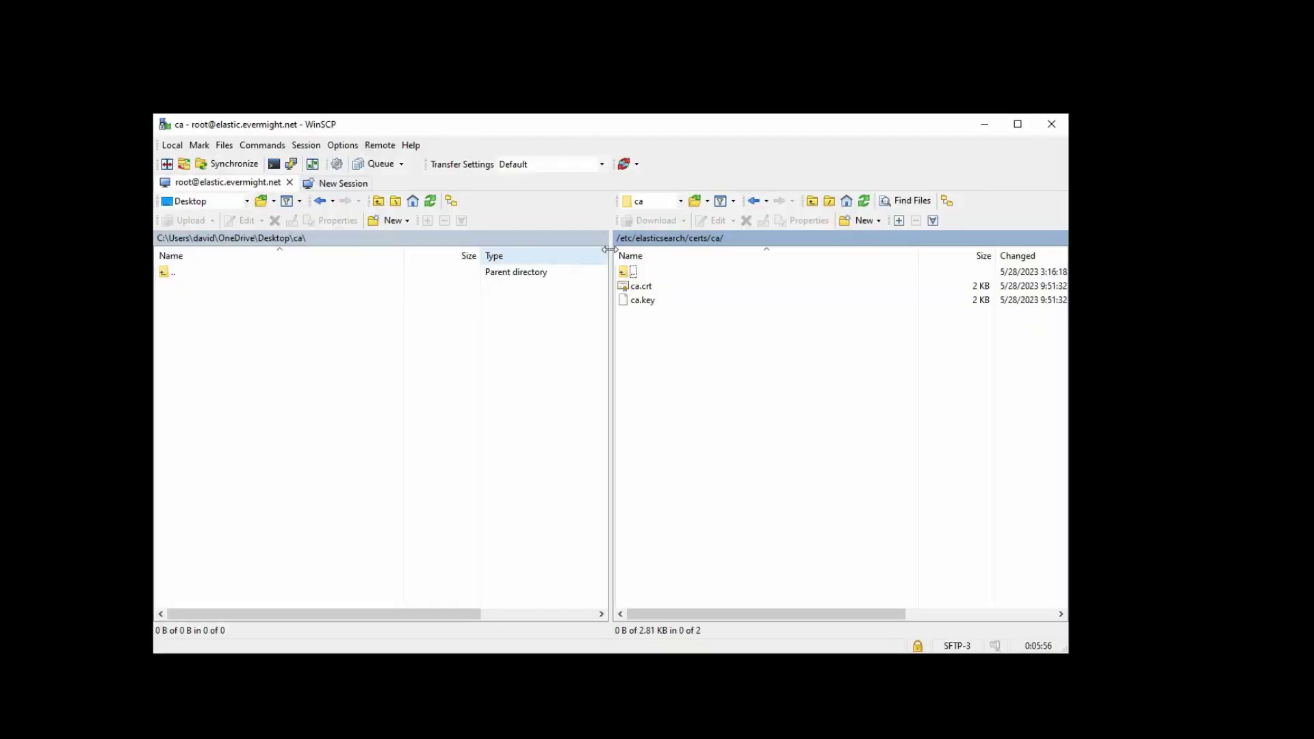
{"action": "left_click", "coordinate": [671, 290]}
{"action": "left_click_drag", "start_coordinate": [669, 293], "coordinate": [243, 317]}
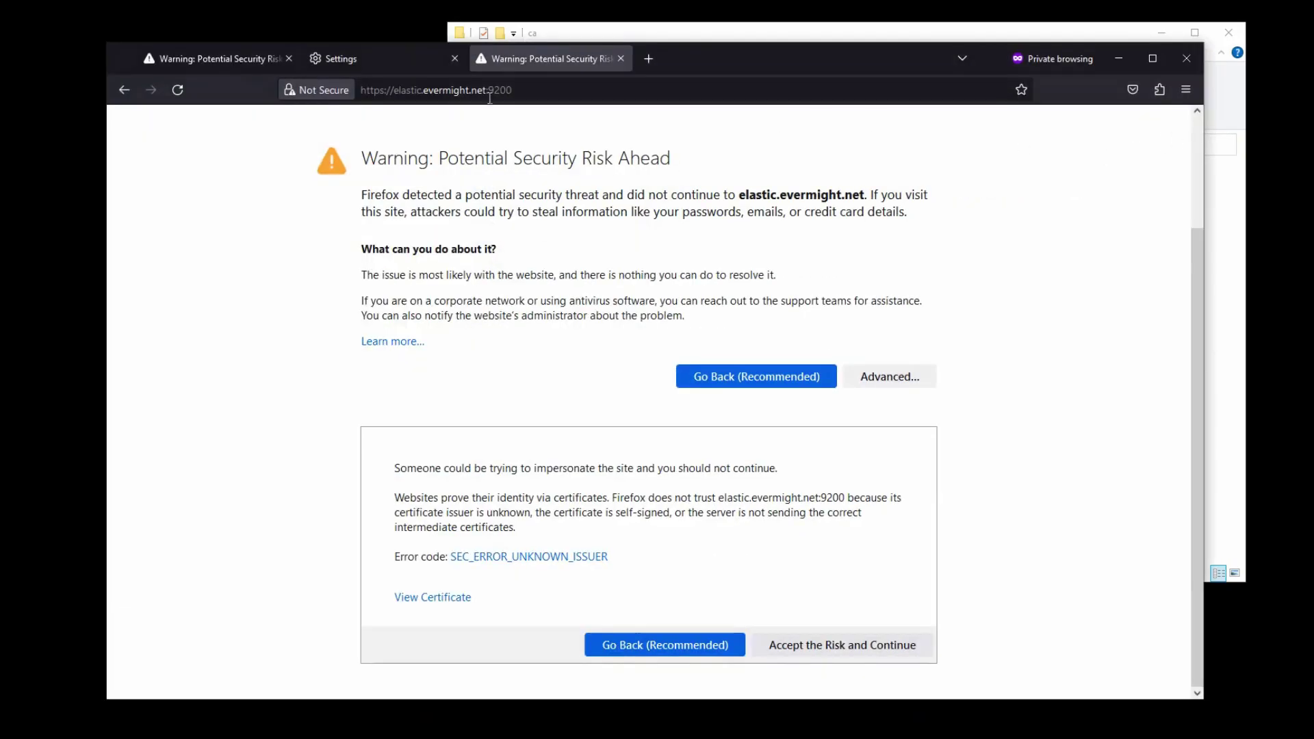
Import Desktop\ca\ca.crt as an authority trusted to identify websites and email users
{"action": "left_click", "coordinate": [343, 68]}
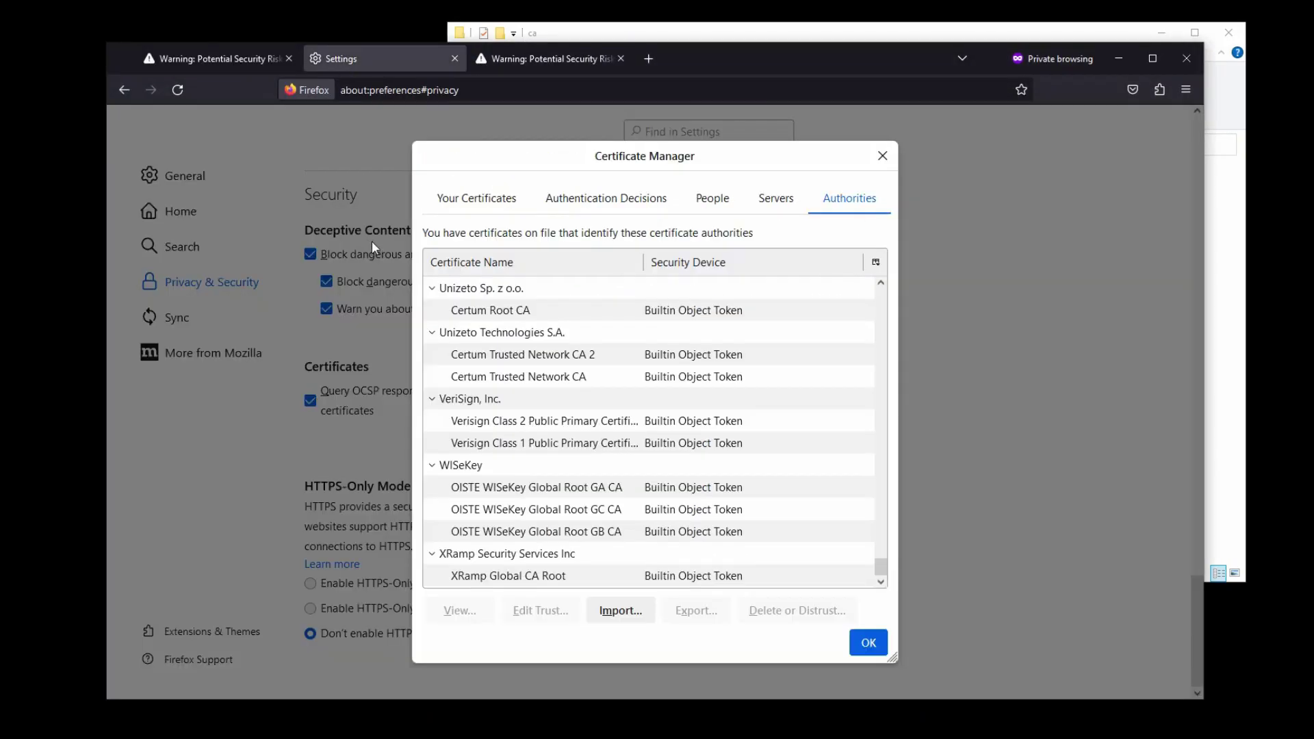
{"action": "left_click", "coordinate": [619, 611]}
{"action": "double_click", "coordinate": [416, 150]}
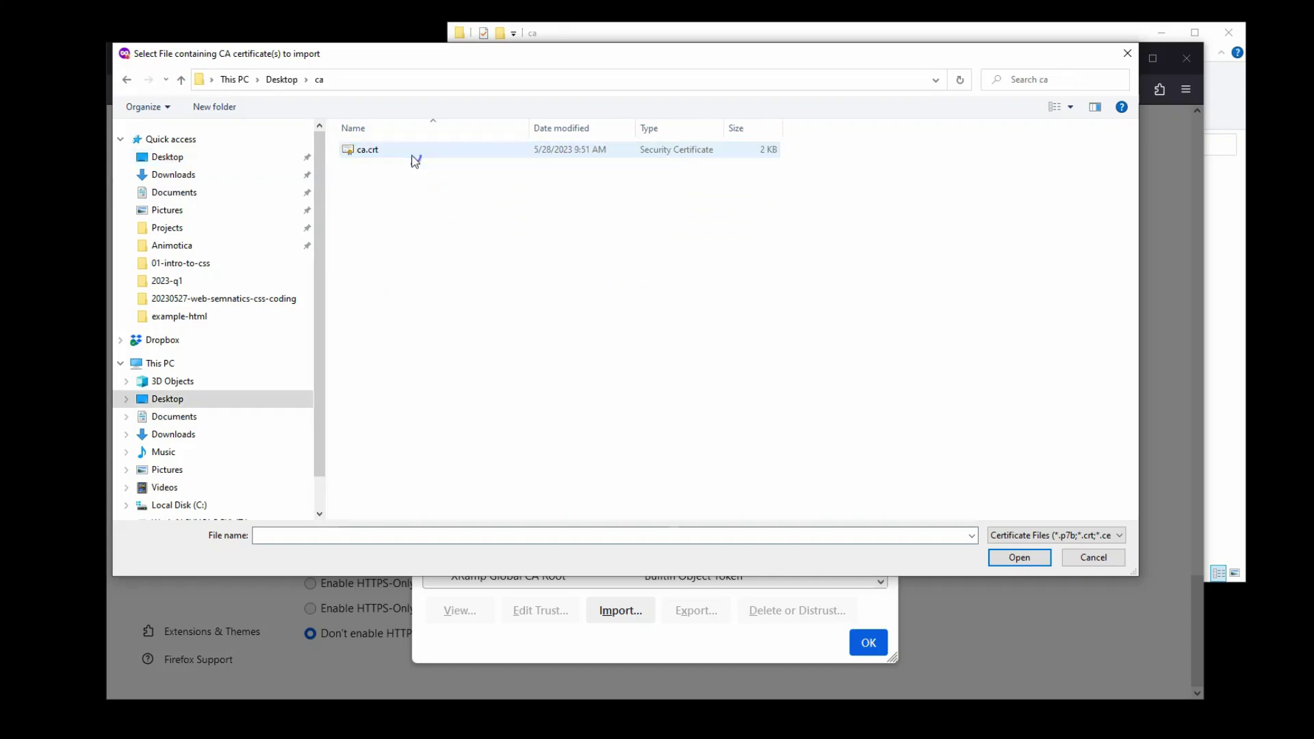
{"action": "left_click", "coordinate": [413, 157]}
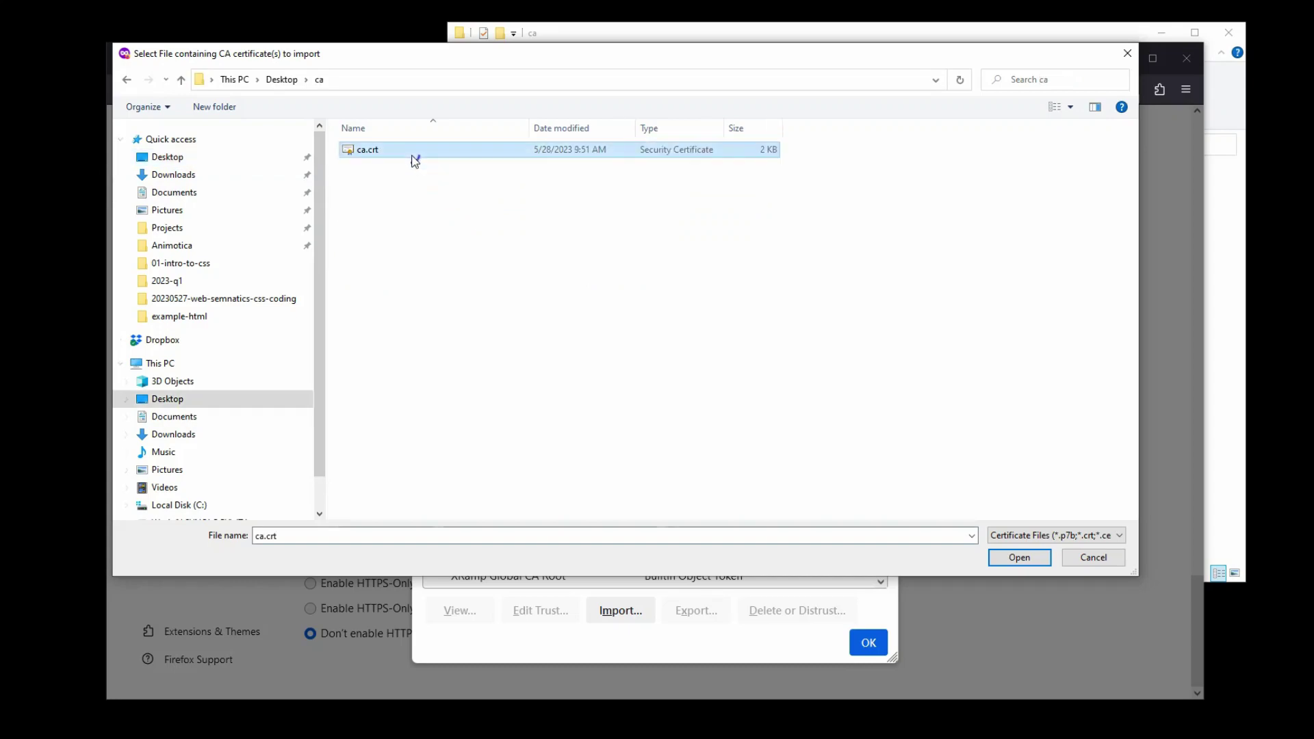
{"action": "left_click", "coordinate": [1031, 559]}
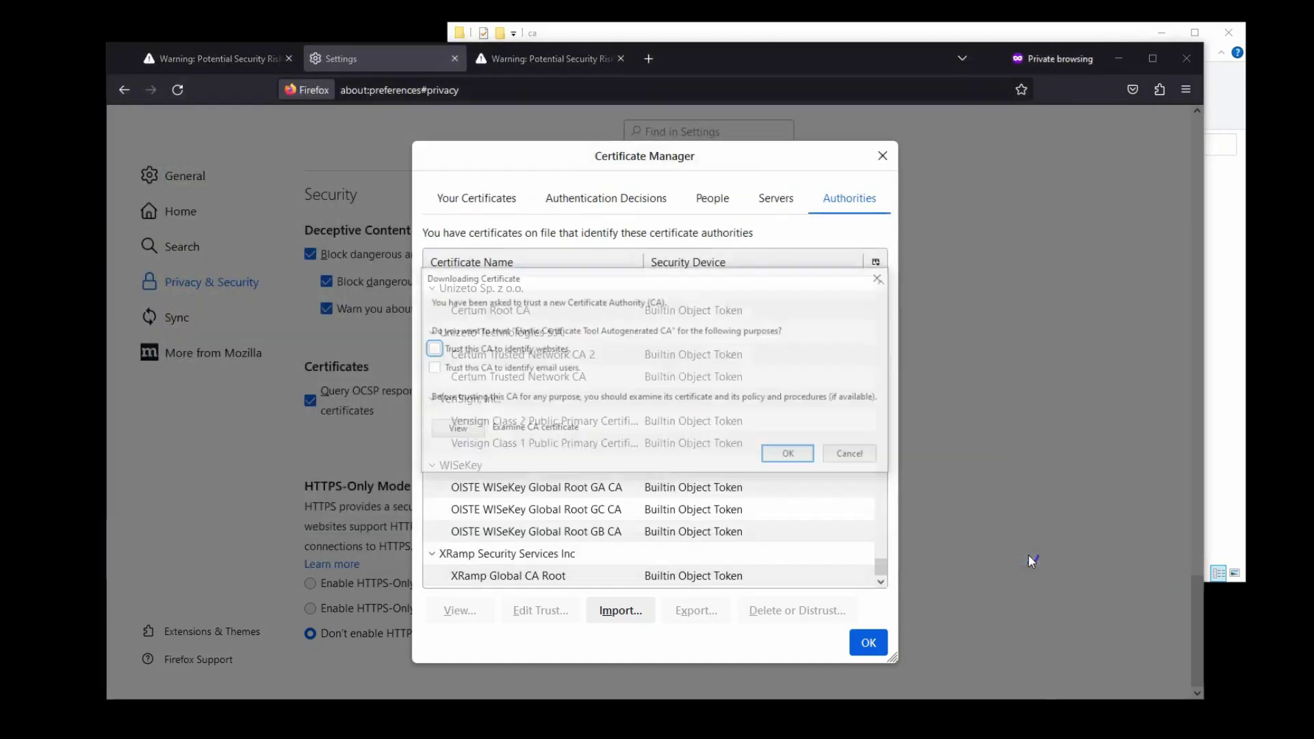
{"action": "left_click", "coordinate": [485, 348]}
{"action": "left_click", "coordinate": [466, 368]}
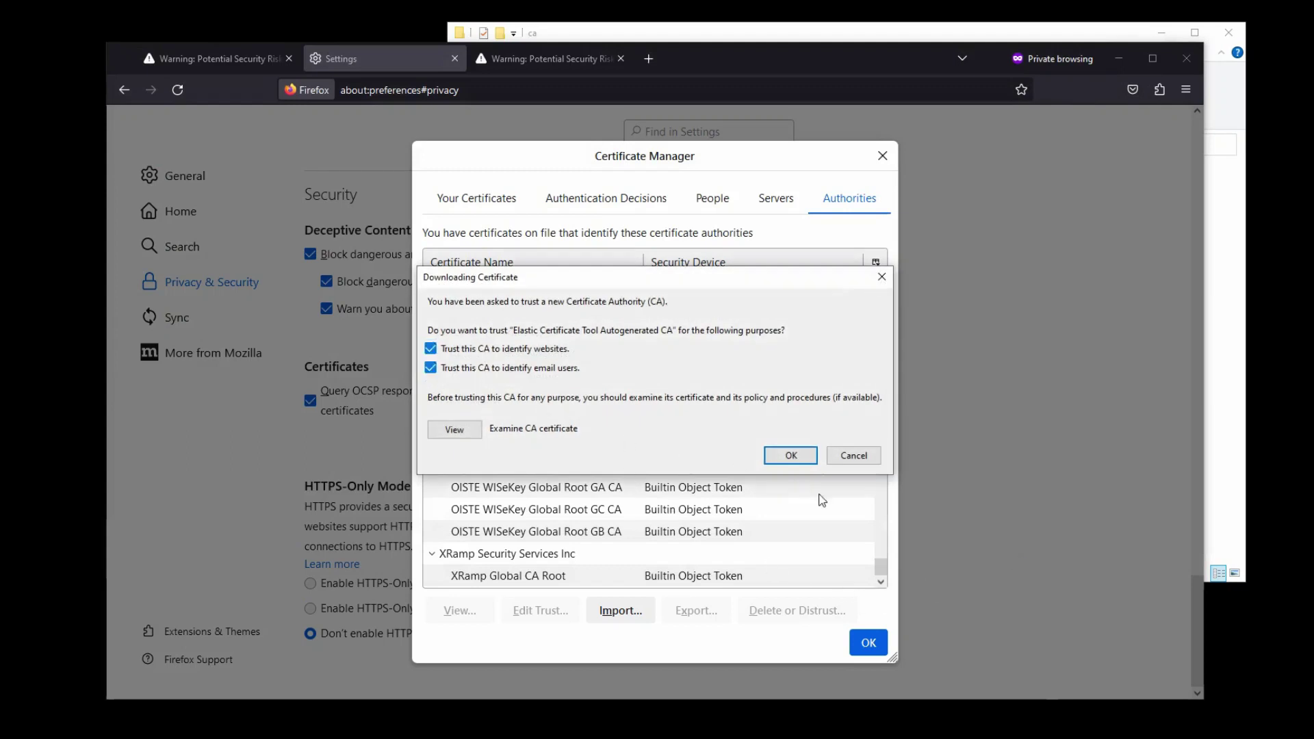
{"action": "left_click", "coordinate": [791, 456]}
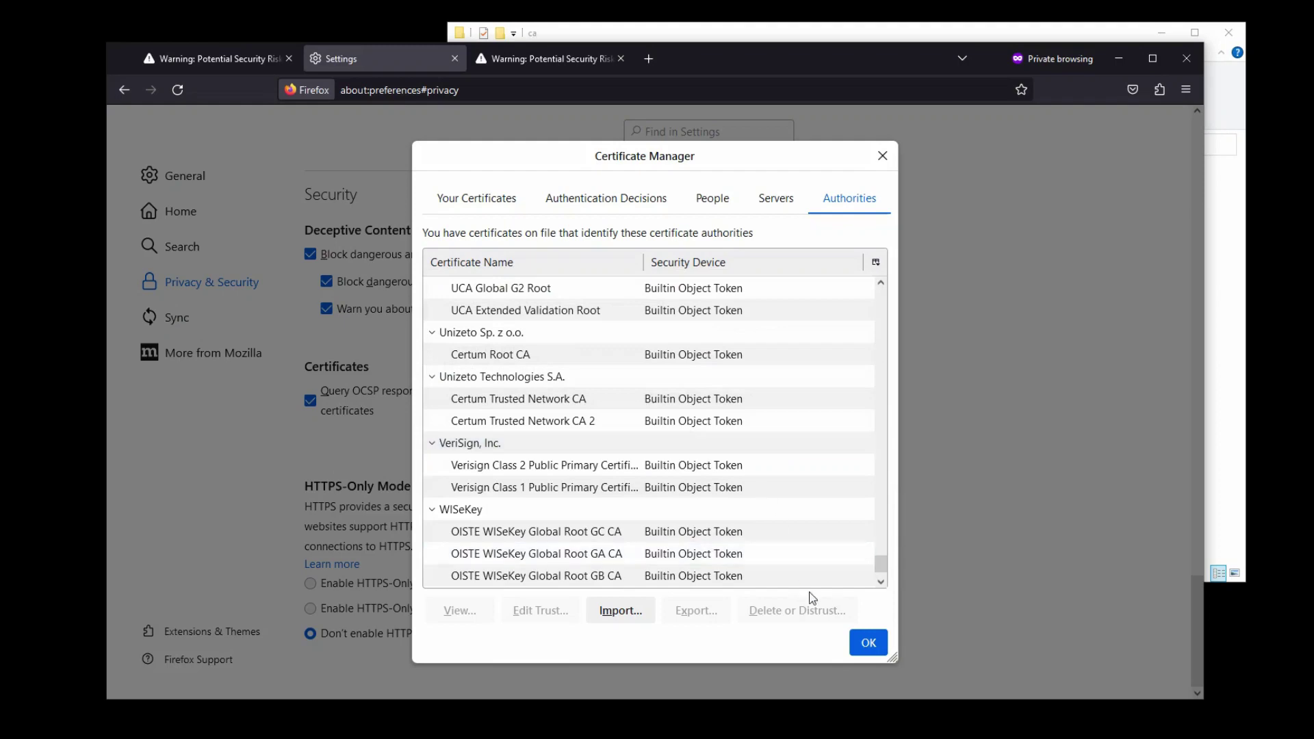
Locate the Elastic Certificate Tool Autogenerated CA in the authorities list, then close Certificate Manager
{"action": "left_click_drag", "start_coordinate": [881, 564], "coordinate": [898, 491]}
{"action": "left_click", "coordinate": [671, 465]}
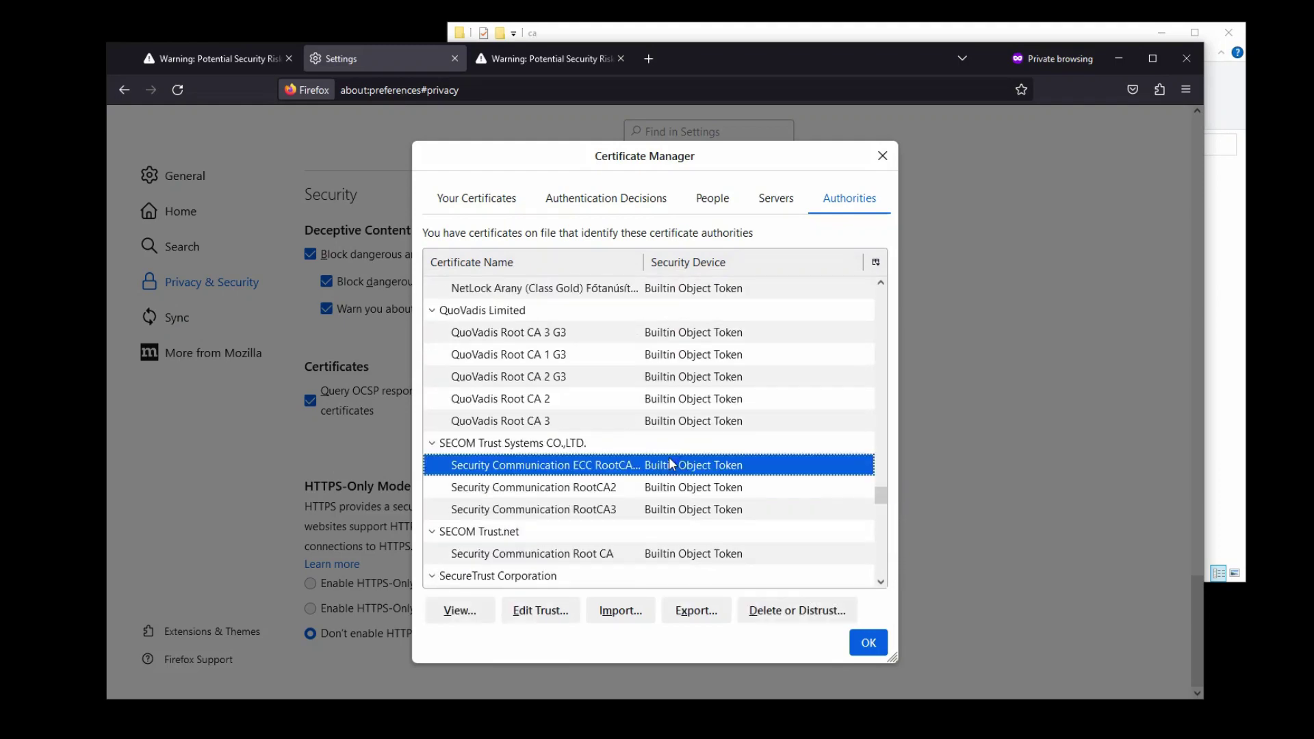
{"action": "key", "text": "e"}
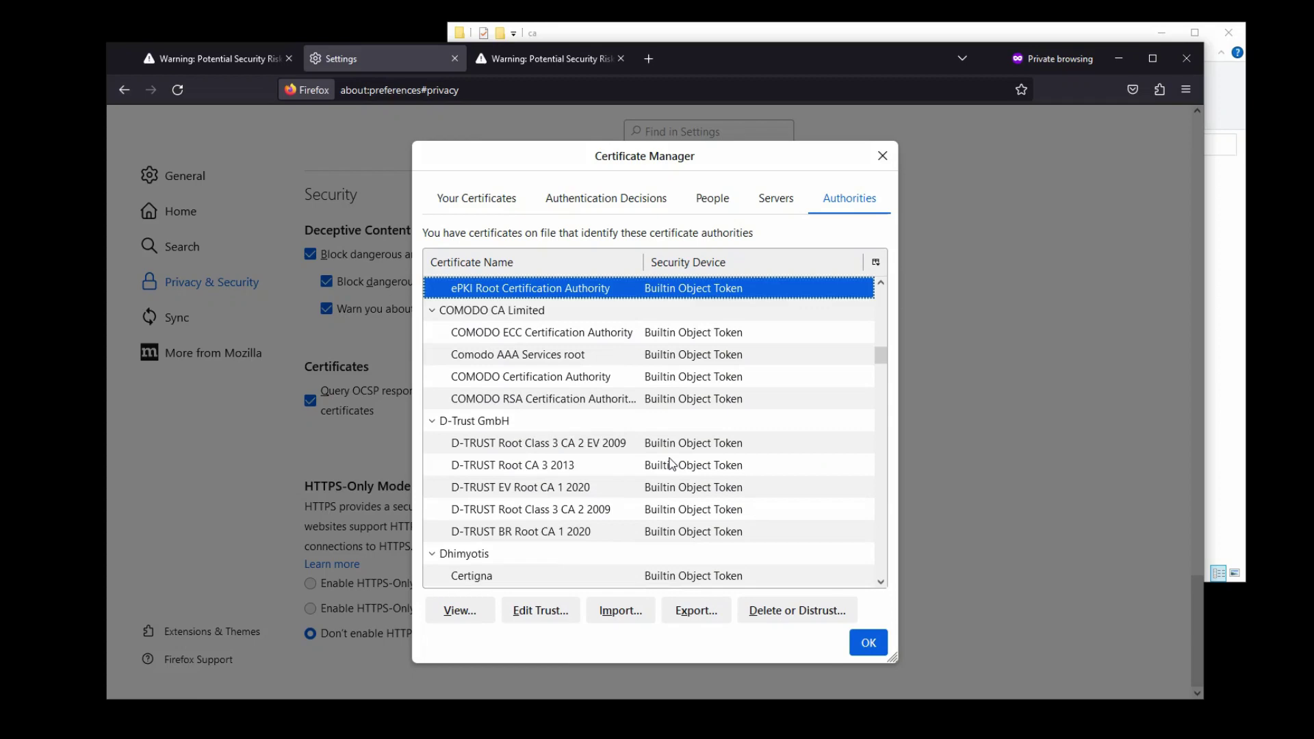
{"action": "key", "text": "Page_Up"}
{"action": "key", "text": "Page_Up"}
{"action": "key", "text": "Page_Down"}
{"action": "key", "text": "Page_Down"}
{"action": "key", "text": "Page_Down"}
{"action": "key", "text": "Page_Down"}
{"action": "key", "text": "Page_Down"}
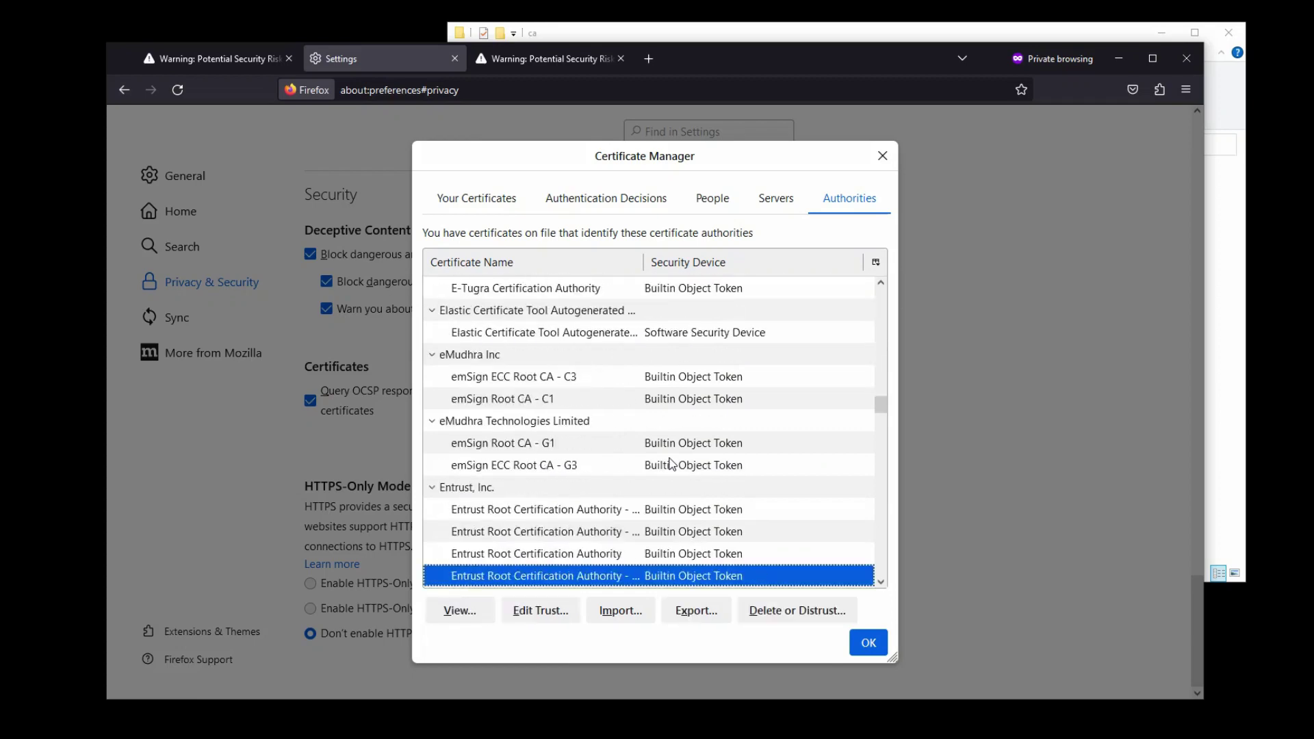
{"action": "key", "text": "Page_Down"}
{"action": "key", "text": "Page_Up"}
{"action": "key", "text": "Page_Up"}
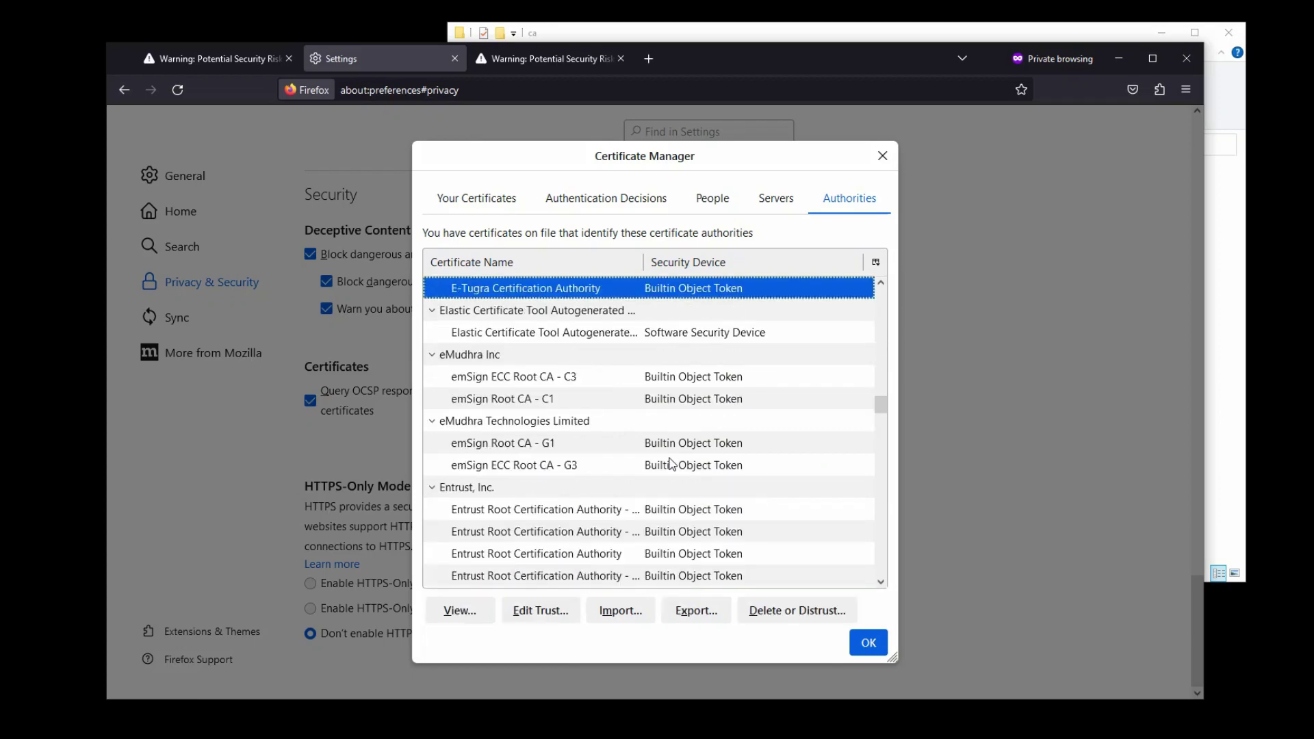
{"action": "key", "text": "Down"}
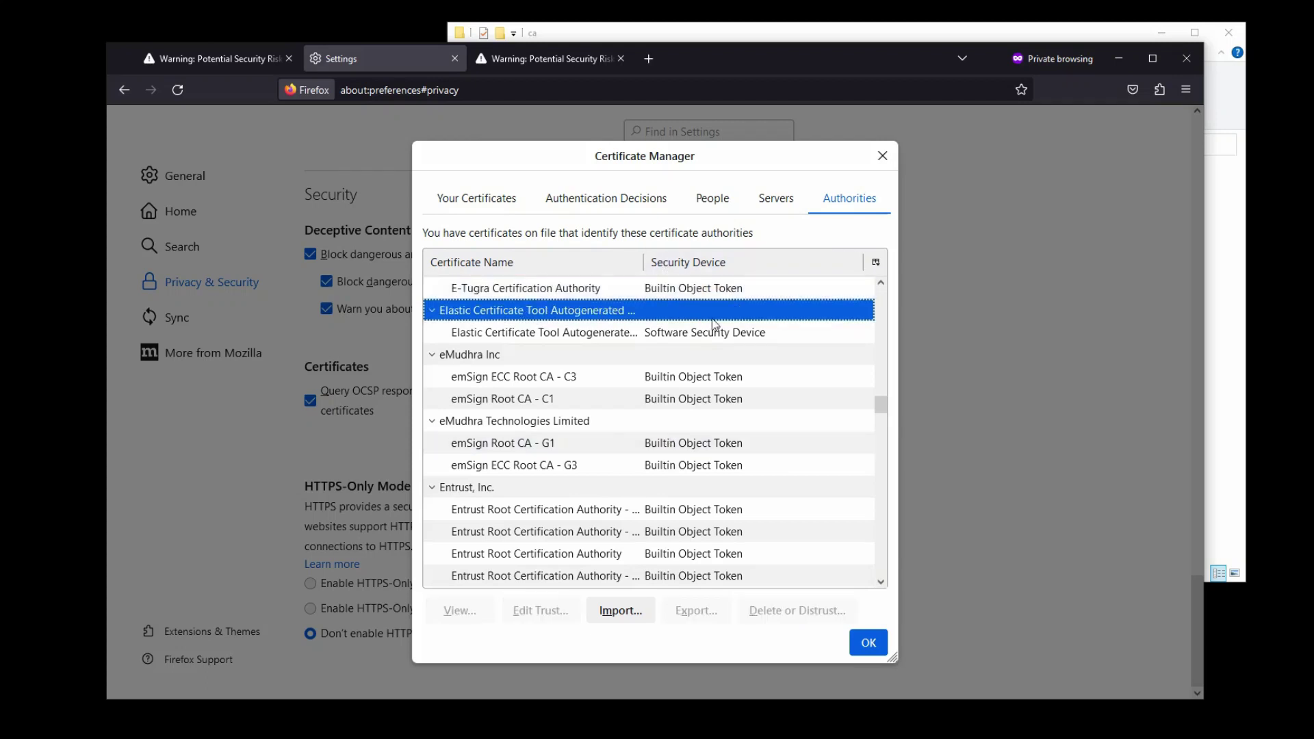
{"action": "left_click", "coordinate": [868, 642]}
Reload the Kibana and elastic.evermight.net:9200 tabs to confirm the certificate is now trusted
{"action": "left_click", "coordinate": [237, 62]}
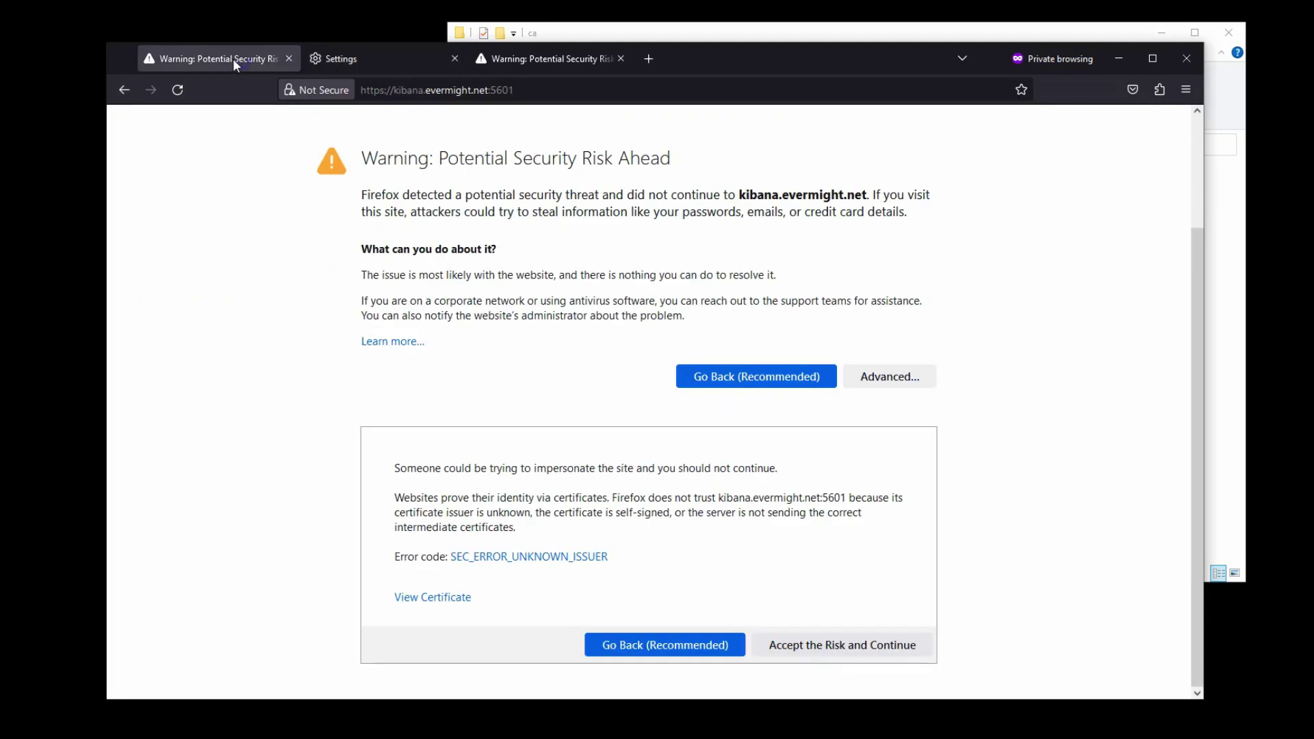
{"action": "left_click", "coordinate": [180, 86]}
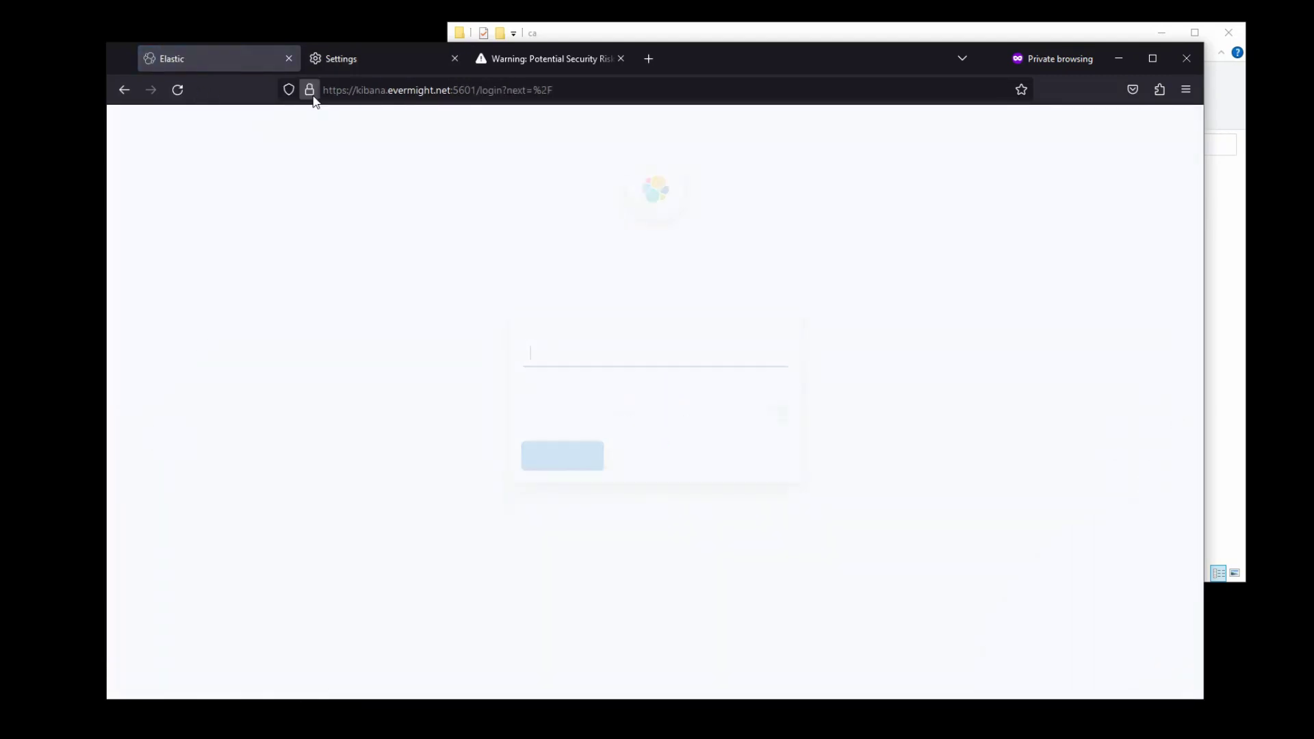
{"action": "left_click", "coordinate": [525, 61]}
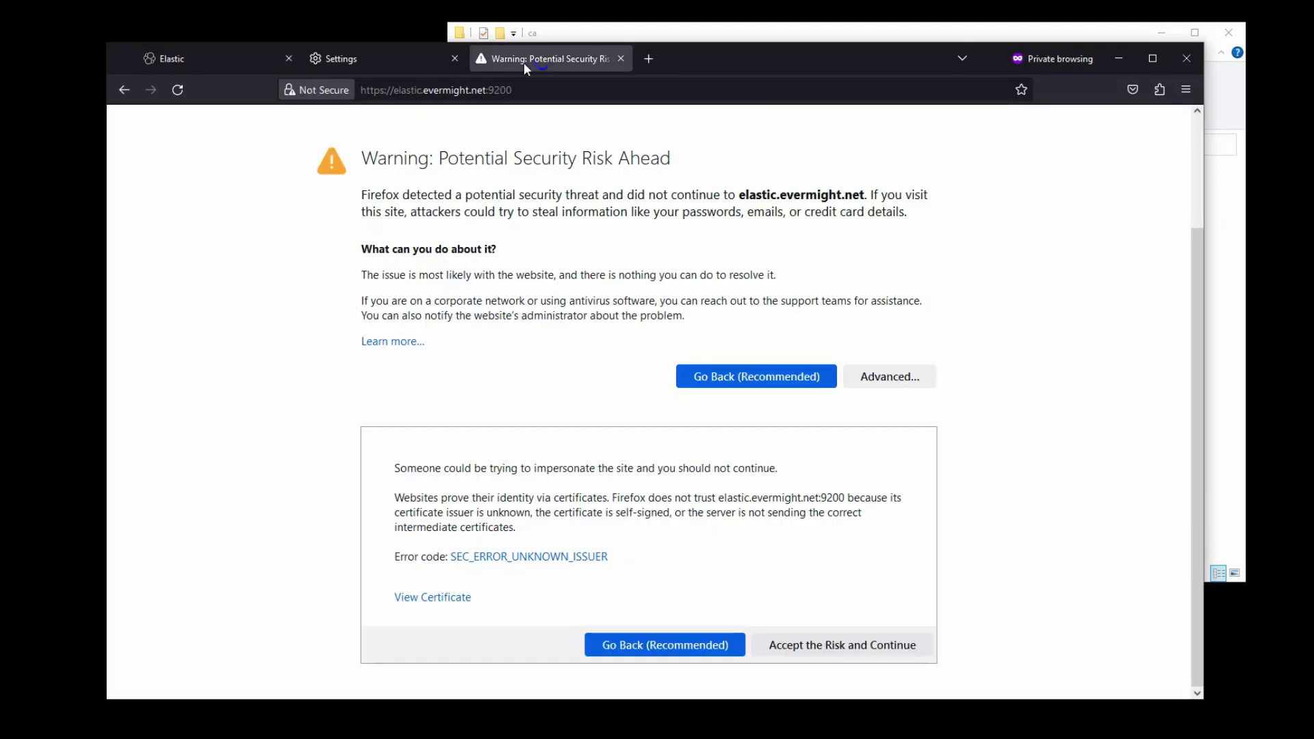
{"action": "left_click", "coordinate": [177, 90]}
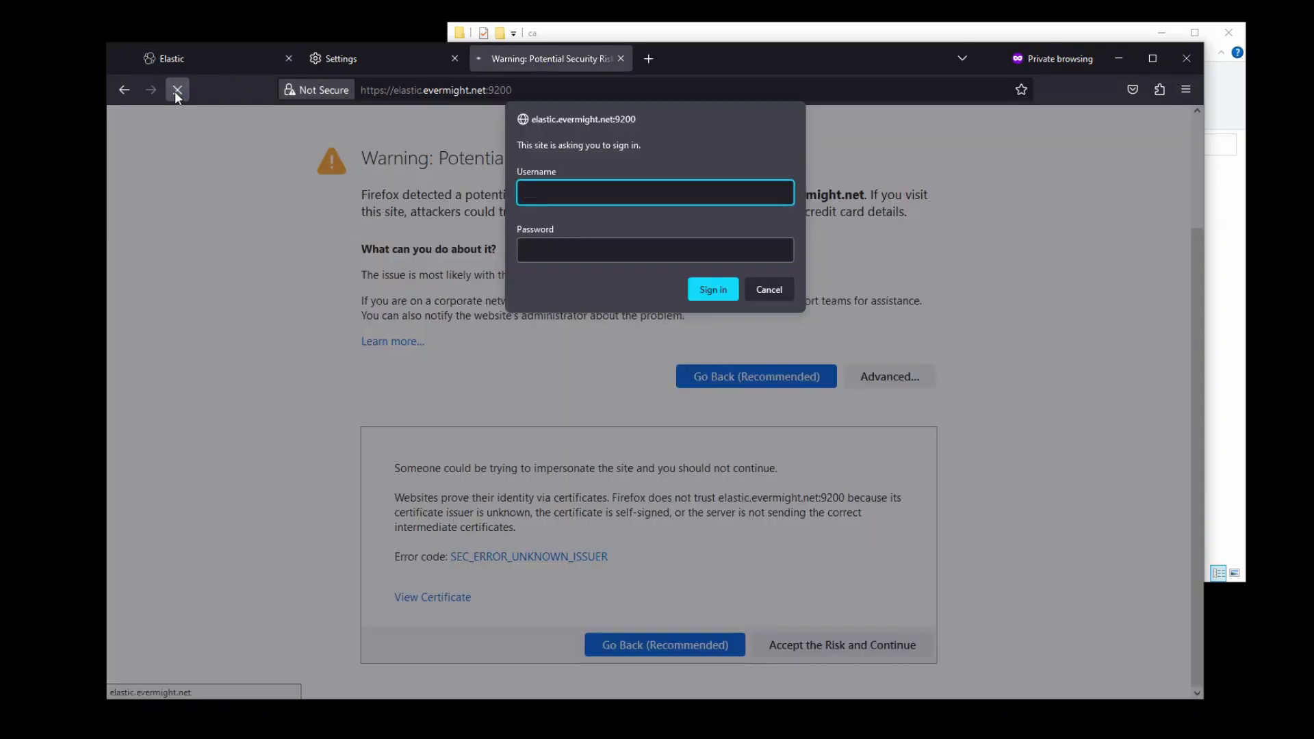
Sign in to Elasticsearch as the elastic user with its password
{"action": "type", "text": "elastic"}
{"action": "key", "text": "Tab"}
{"action": "type", "text": "•••"}
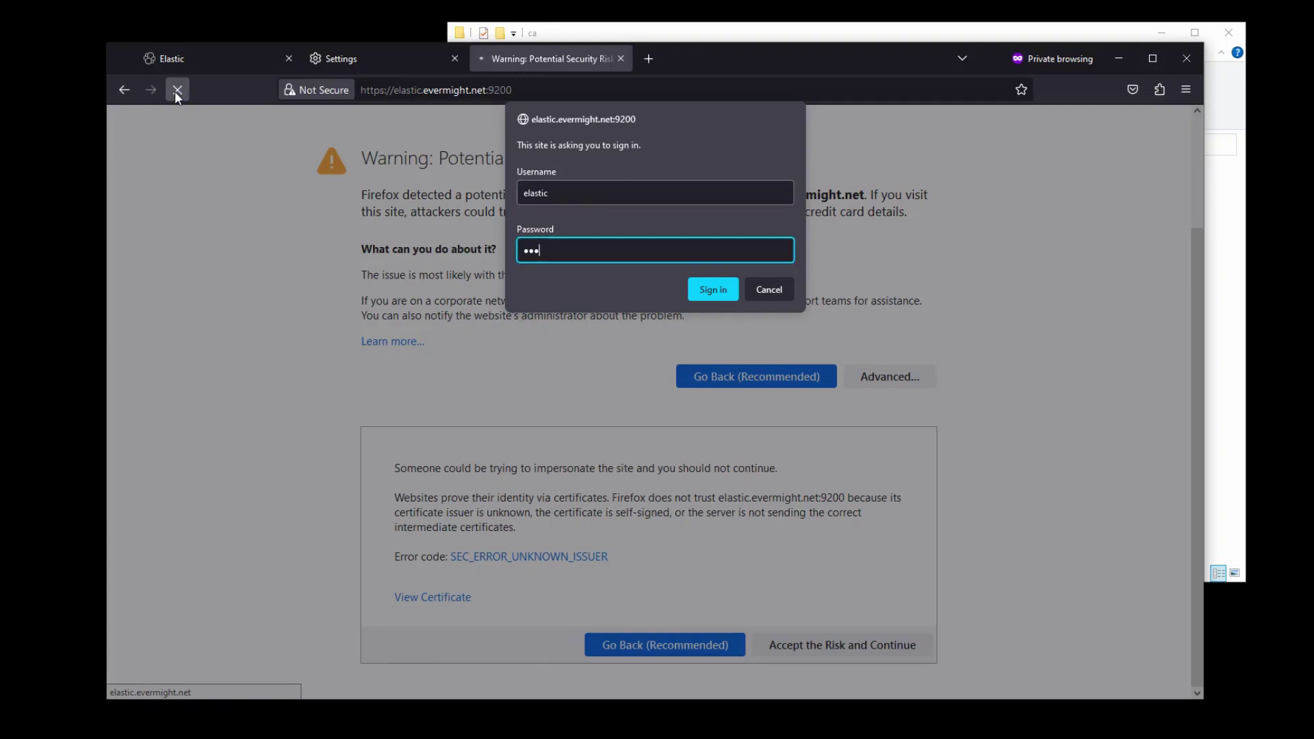
{"action": "type", "text": "•••••"}
{"action": "left_click", "coordinate": [711, 290]}
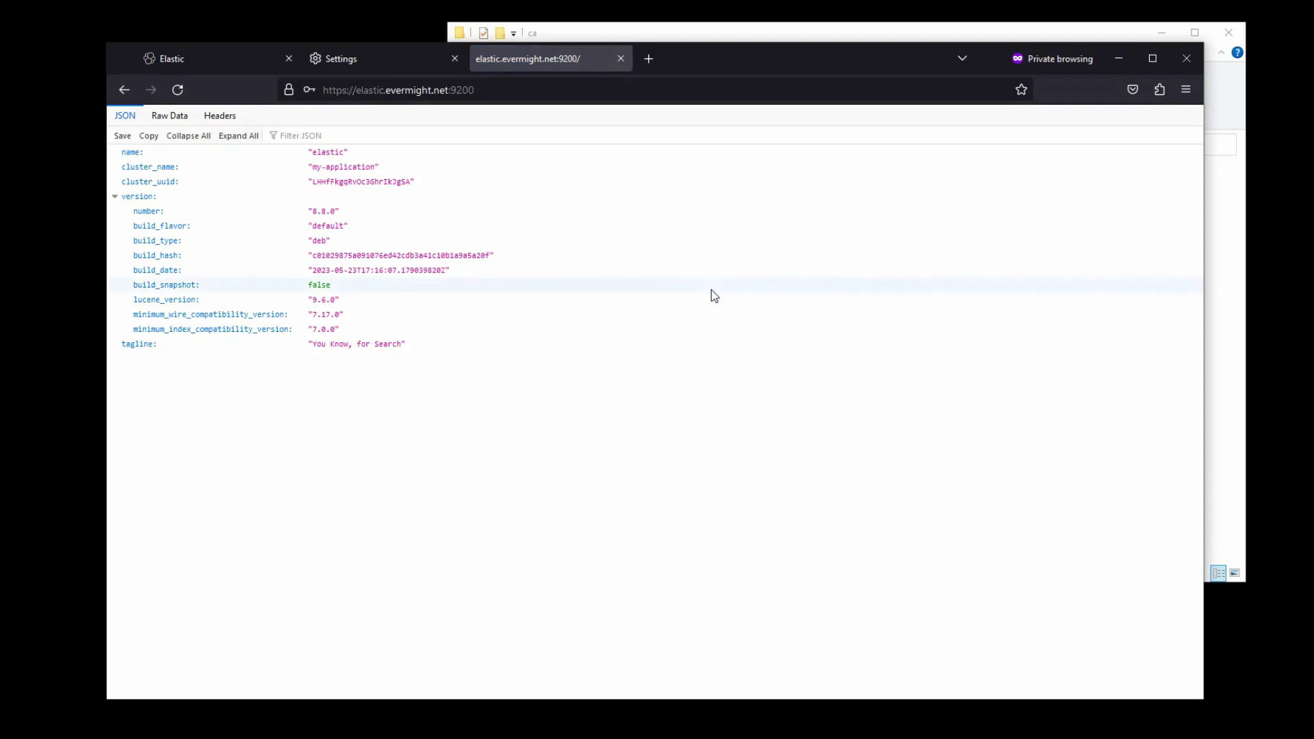